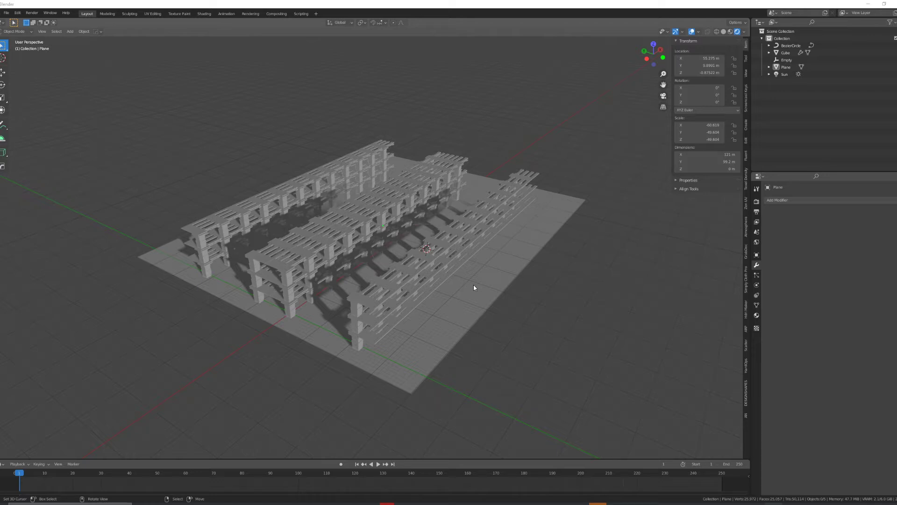
In Material Preview shading, add a Curve modifier to the arrayed pillar structure, with BezierCircle as its curve object.
middle_drag(474, 283, 453, 205)
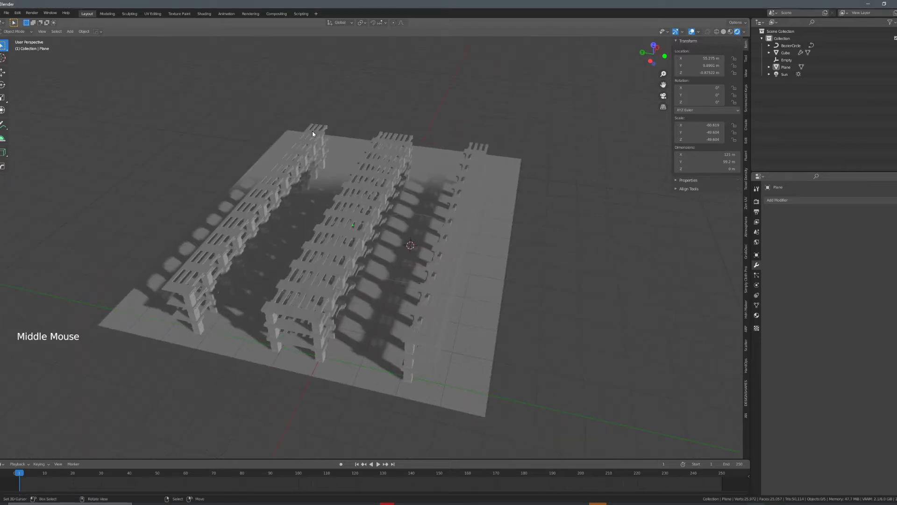
click(731, 31)
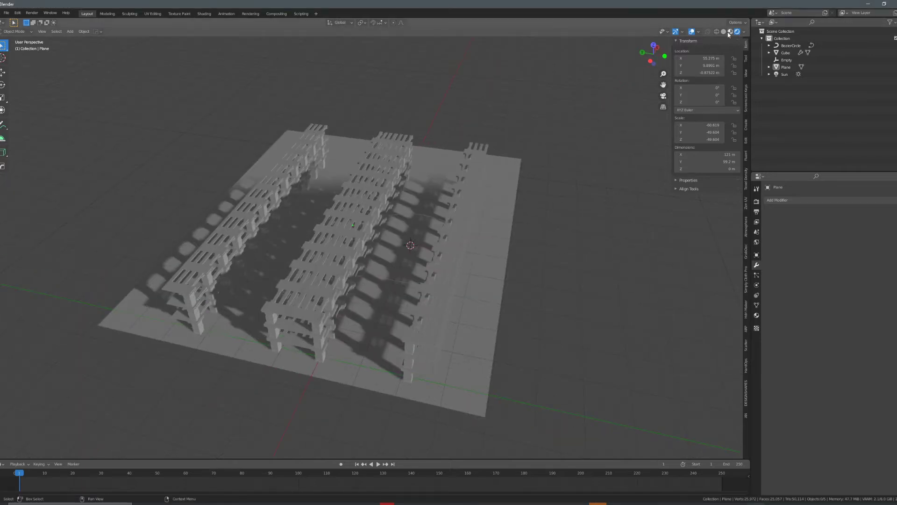
middle_drag(359, 176, 358, 147)
right_click(371, 181)
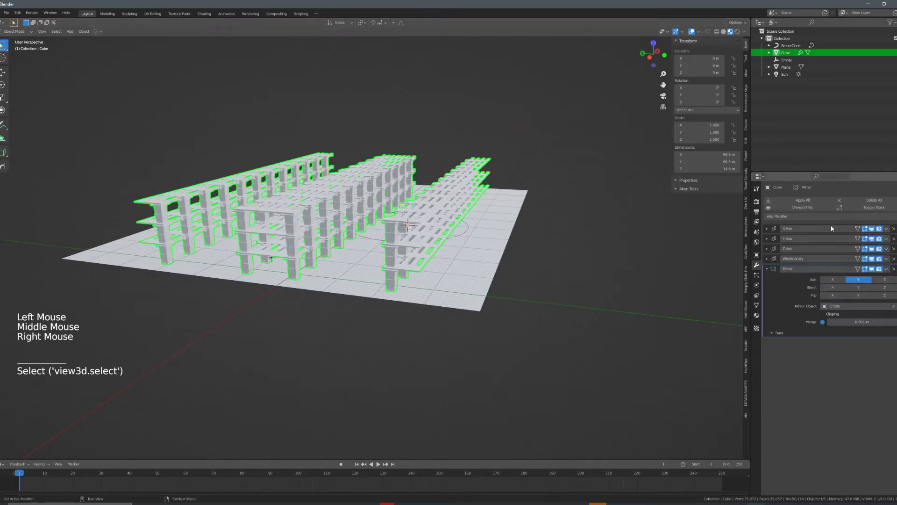
click(790, 217)
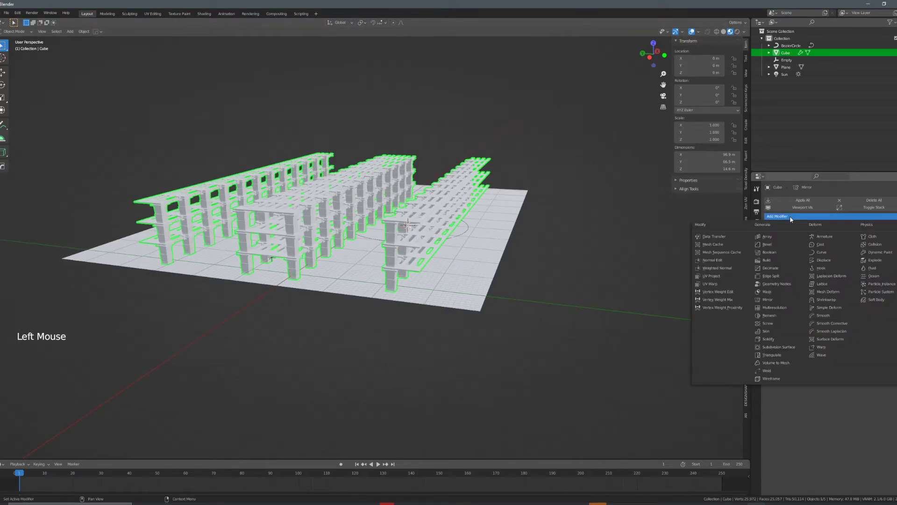
click(839, 253)
click(872, 354)
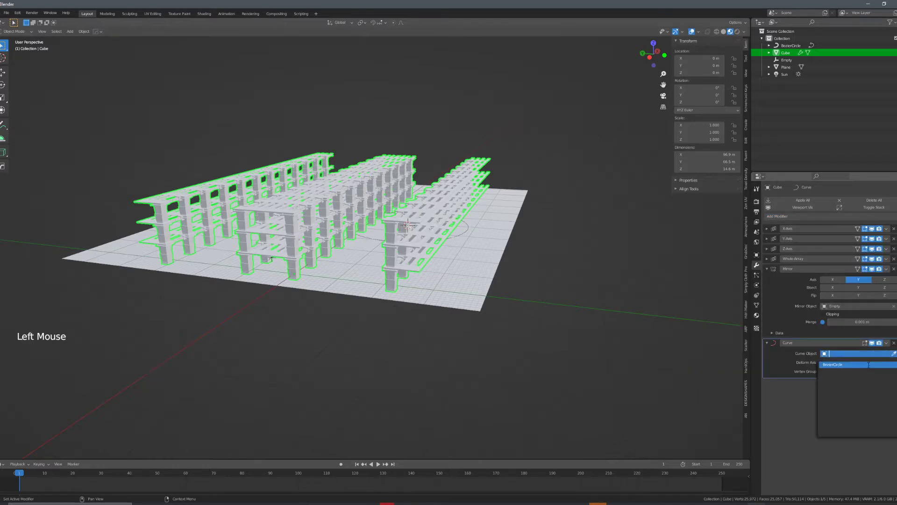
click(869, 364)
Reposition the ground plane beneath the curved structure and enlarge it to about 227 by 186 m.
middle_drag(501, 210, 566, 231)
right_click(566, 232)
scroll(565, 231, down, 4)
key(g)
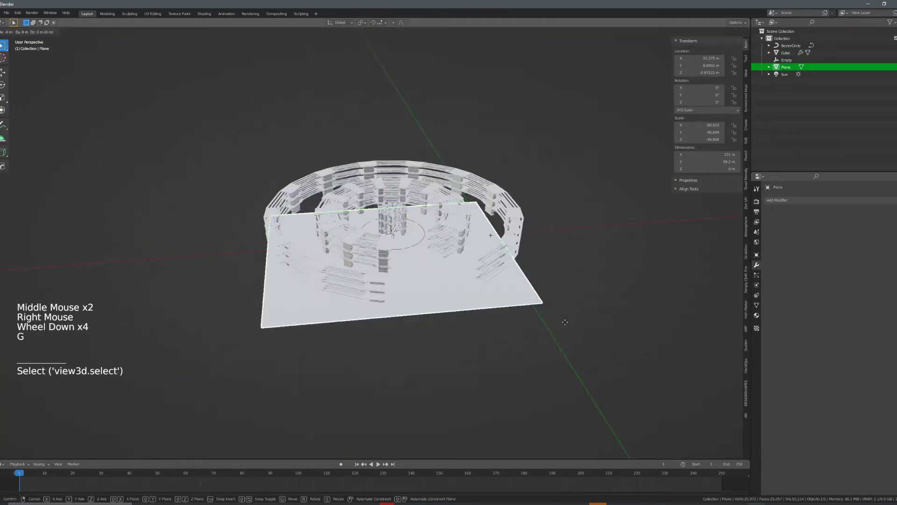
key(s)
click(687, 304)
scroll(501, 220, up, 5)
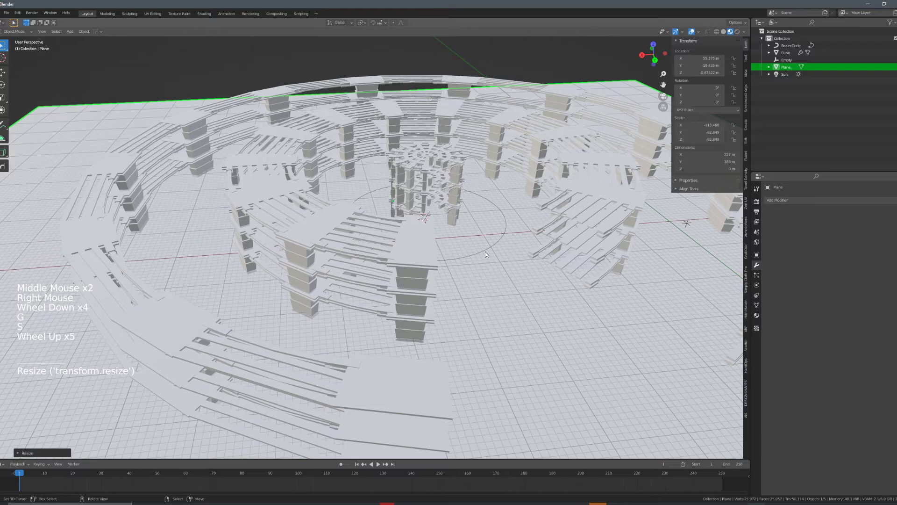
Scale the Bezier circle to about 32.3 m across and inspect the curved structure in Rendered shading.
right_click(485, 251)
key(s)
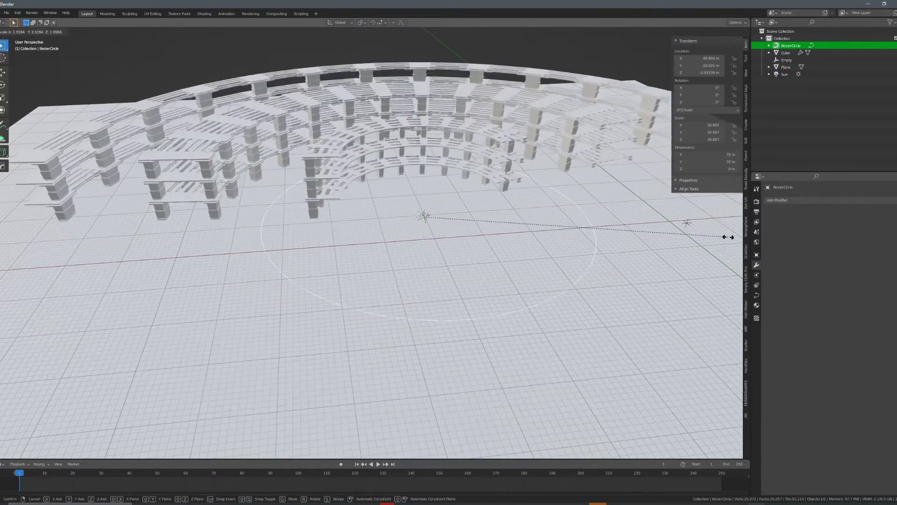
click(565, 217)
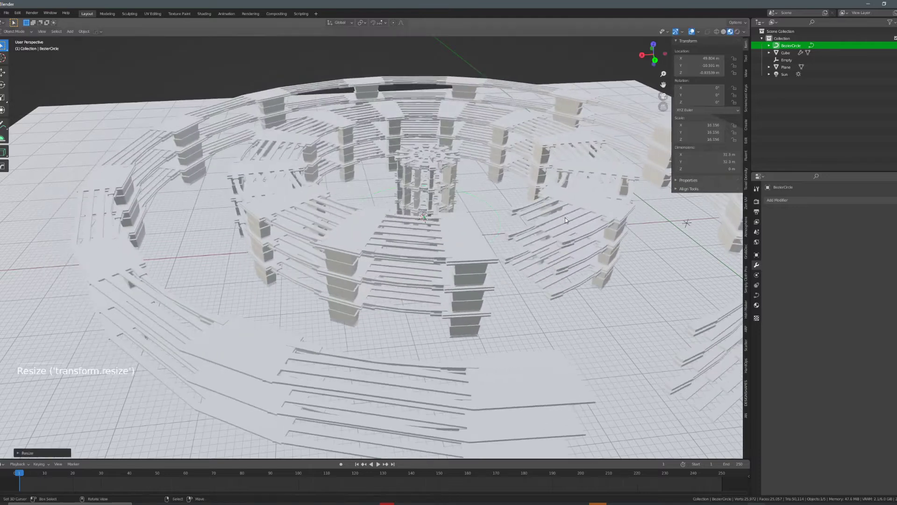
click(737, 31)
mouse_move(542, 140)
middle_down()
mouse_move(498, 134)
mouse_move(528, 136)
mouse_move(597, 213)
middle_up()
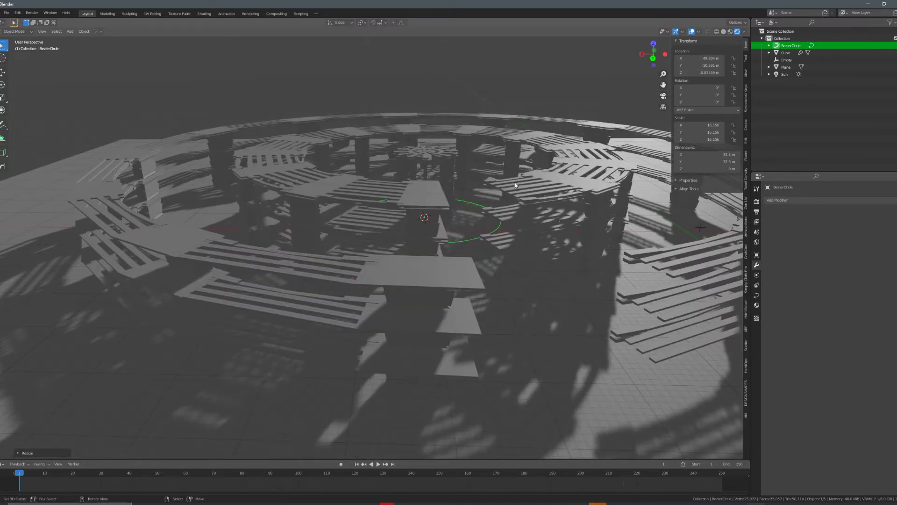
middle_drag(518, 151, 615, 117)
scroll(517, 176, down, 4)
scroll(518, 175, up, 1)
scroll(517, 176, up, 2)
Return to Material Preview shading and enlarge the Bezier circle to about 68.7 m across.
click(730, 32)
mouse_move(444, 230)
middle_down()
mouse_move(478, 210)
mouse_move(495, 233)
middle_up()
key(s)
click(607, 204)
shift+middle_drag(607, 203, 464, 198)
right_click(463, 197)
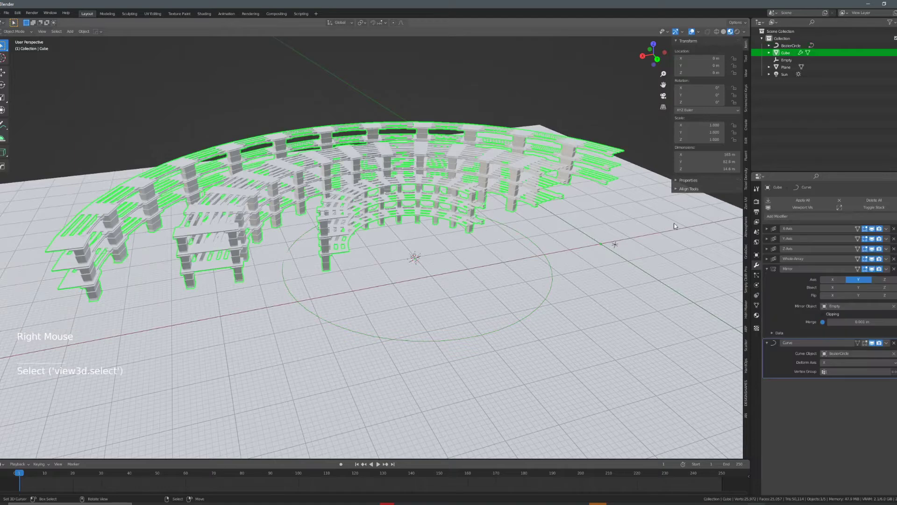
scroll(675, 226, down, 5)
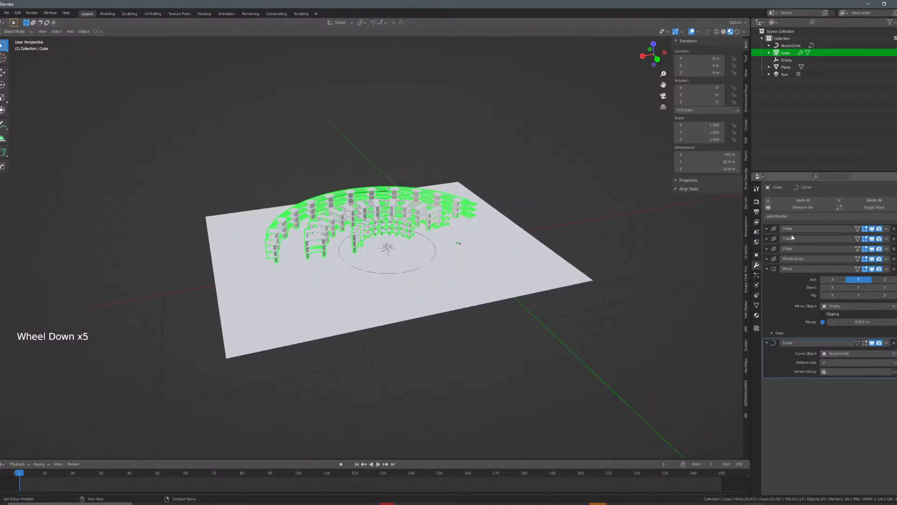
scroll(517, 250, up, 4)
Scale the Bezier circle to about 35.3 m across so the structure wraps into tighter rings.
right_click(515, 251)
right_click(518, 248)
right_click(518, 248)
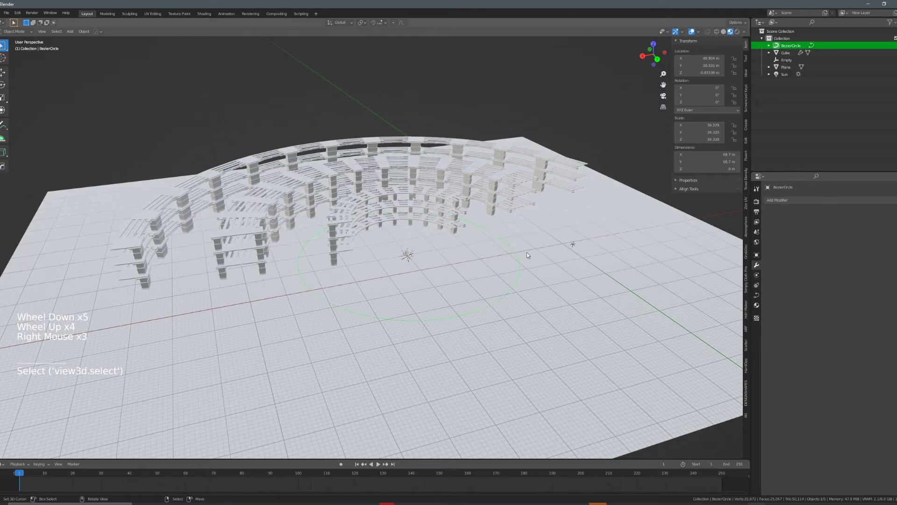
key(s)
click(461, 240)
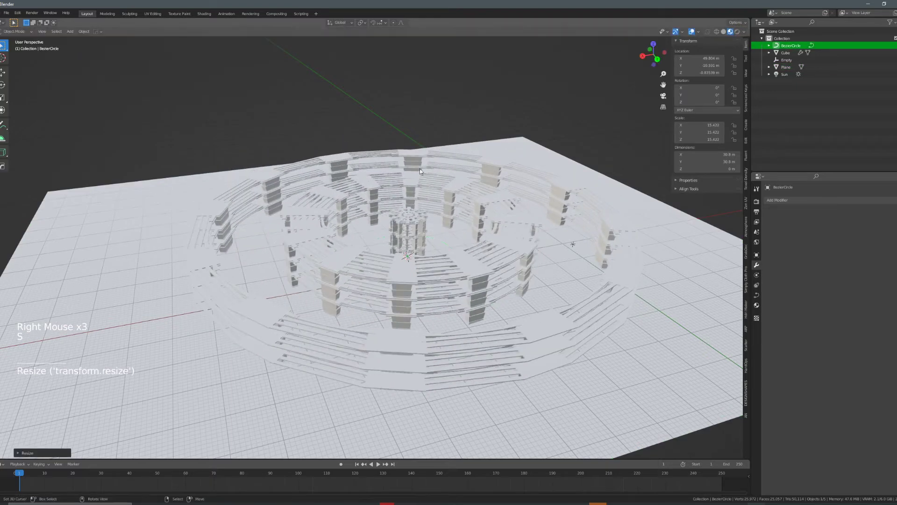
key(s)
click(436, 177)
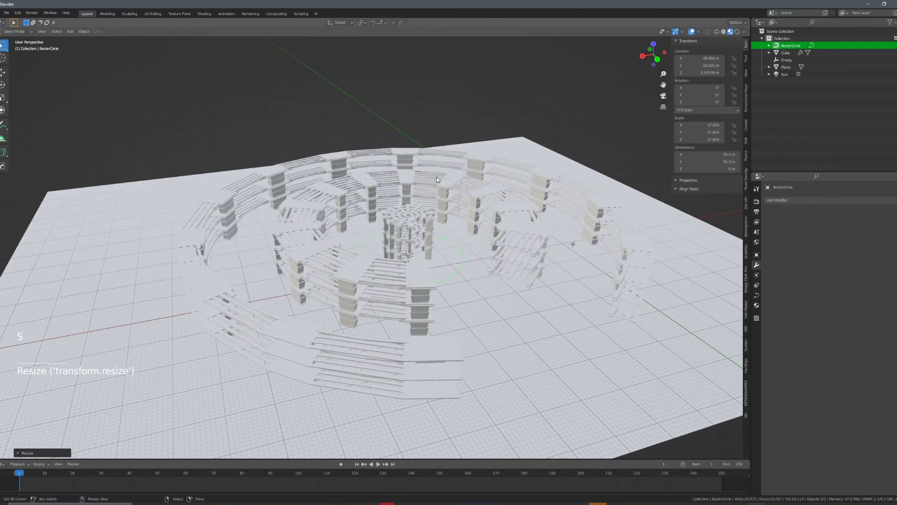
Duplicate the curved structure together with its Bezier circle and move the copies off to one side of the ground plane.
right_click(498, 214)
shift+right_click(465, 259)
scroll(464, 259, up, 1)
middle_drag(464, 259, 509, 249)
key(shift+d)
scroll(509, 249, down, 4)
key(g)
click(194, 216)
shift+middle_drag(193, 217, 400, 228)
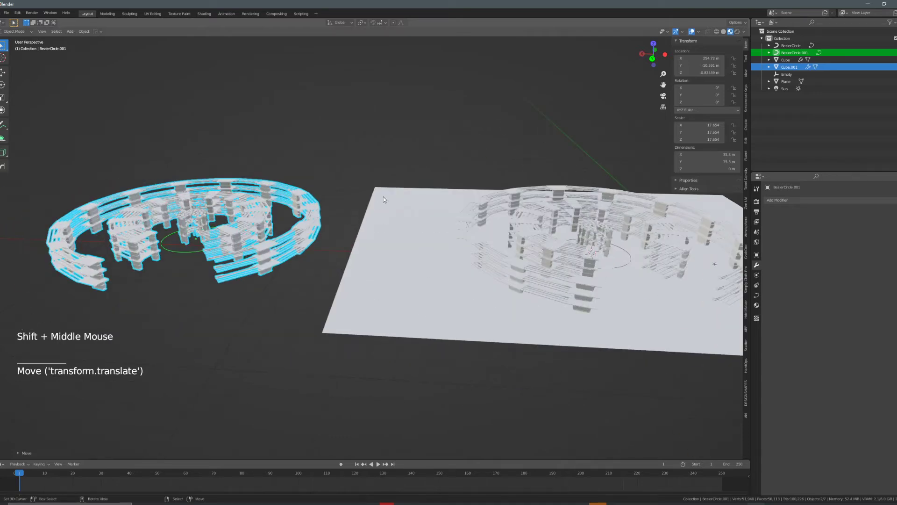
Move the duplicated structure and circle into a new collection named Hide and exclude it from the view layer.
key(m)
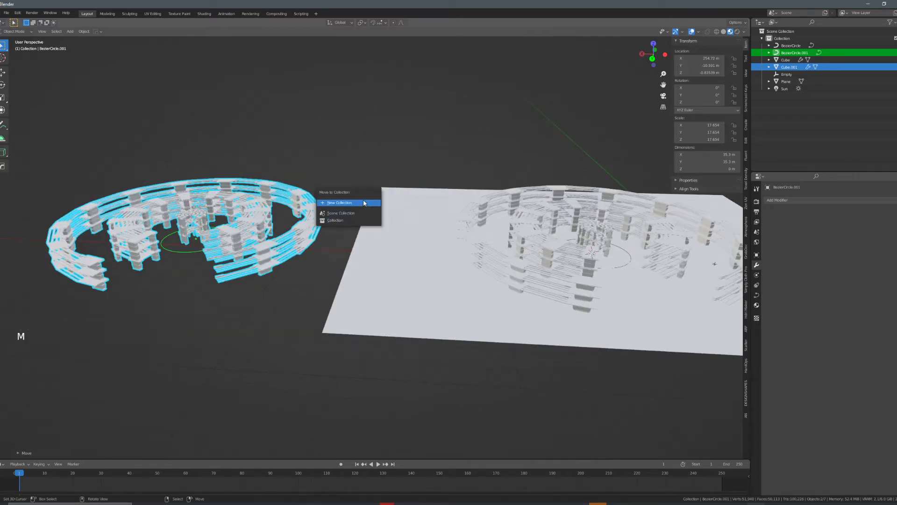
click(364, 203)
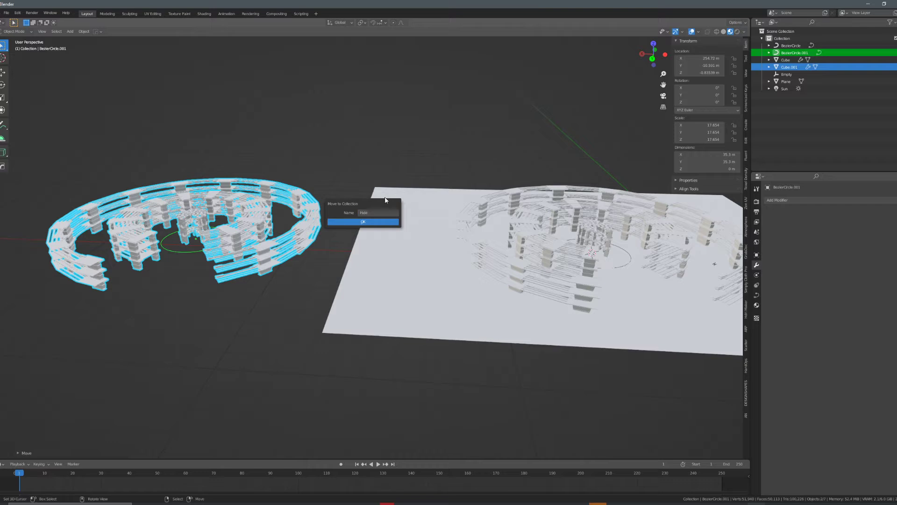
key(Return)
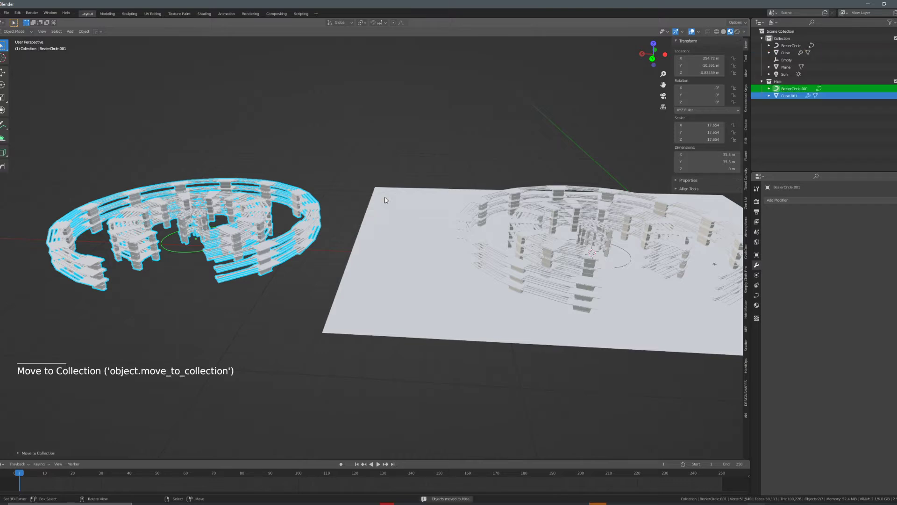
click(895, 81)
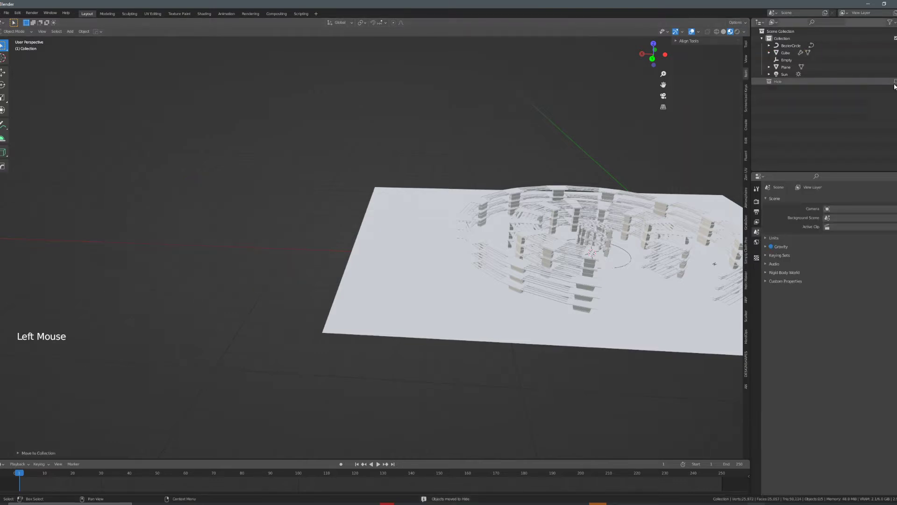
Isolate the original structure in local view and delete all of its base mesh geometry in Edit Mode.
right_click(615, 228)
middle_drag(615, 228, 522, 239)
key(Tab)
scroll(570, 234, up, 5)
key(a)
scroll(556, 241, down, 4)
key(KP_Divide)
scroll(475, 248, up, 7)
scroll(474, 248, down, 2)
scroll(458, 266, up, 4)
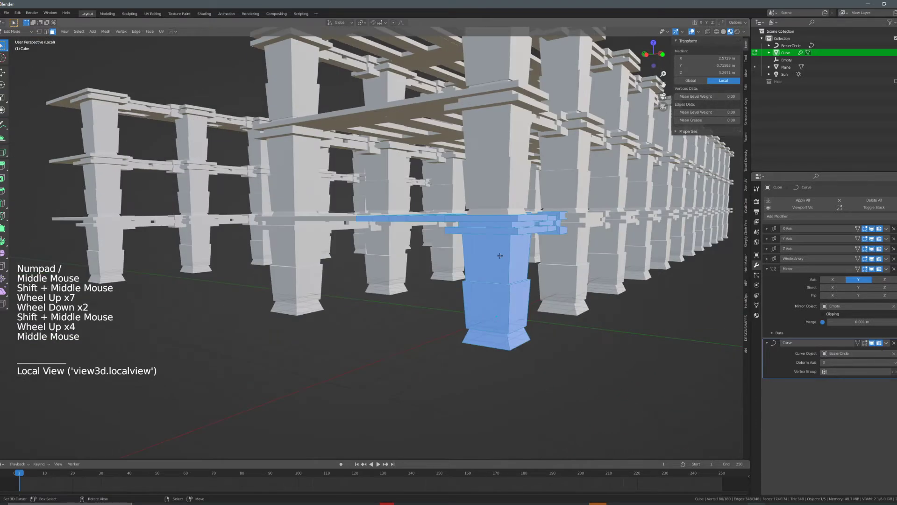
key(Delete)
click(522, 240)
middle_drag(521, 240, 548, 267)
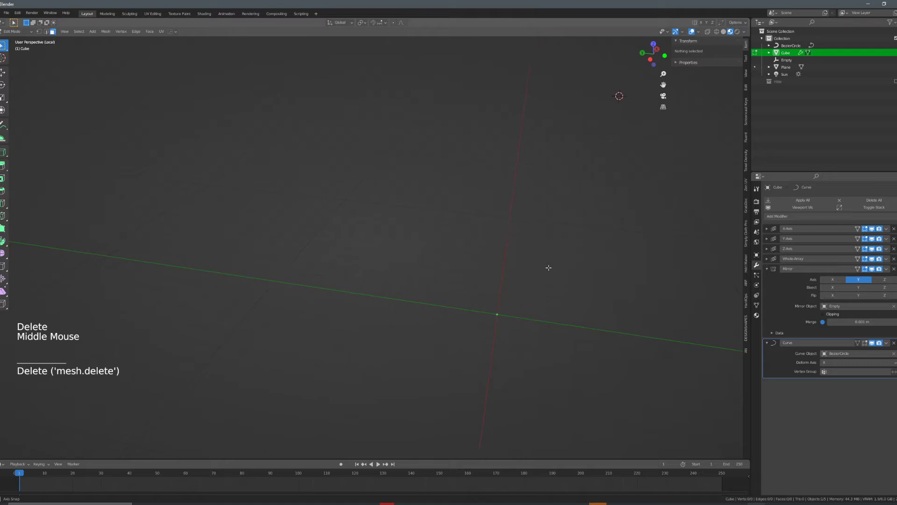
key(shift+a)
click(547, 263)
scroll(545, 270, down, 3)
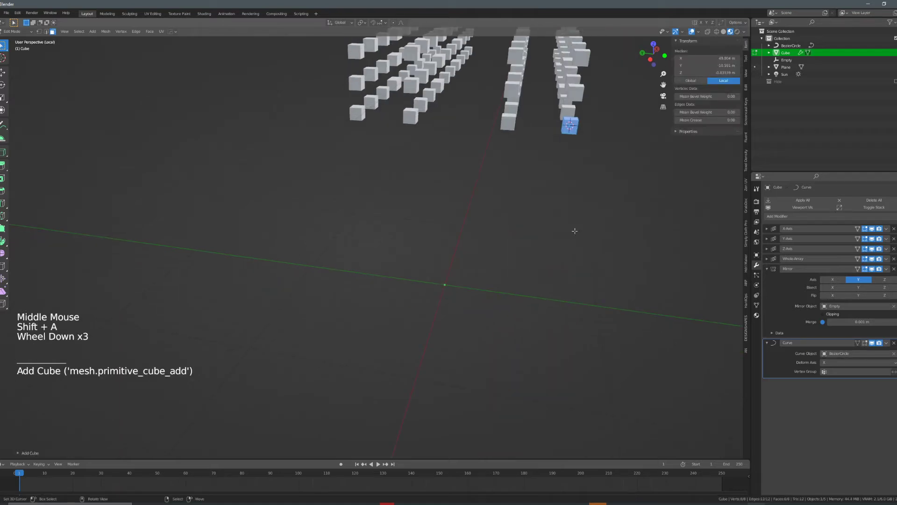
key(Delete)
click(570, 237)
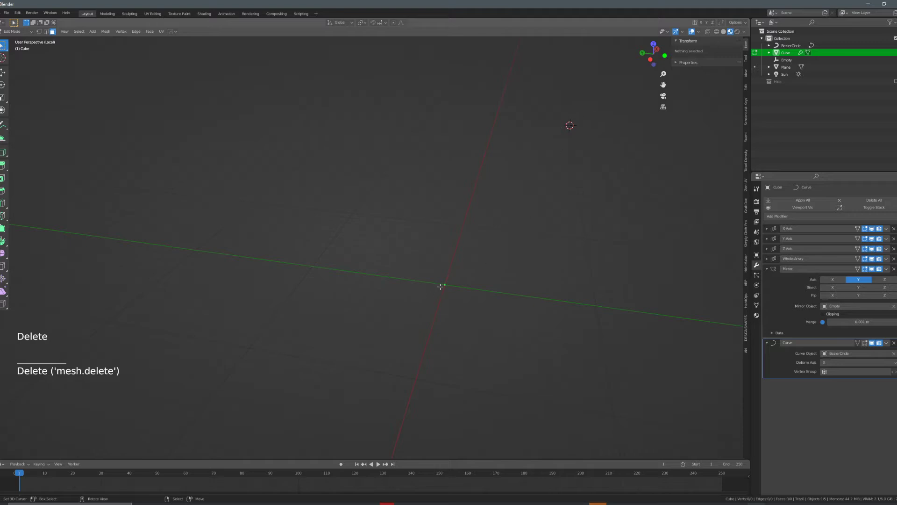
Snap the 3D cursor to the world origin and add a cube there to the emptied mesh.
key(shift+s)
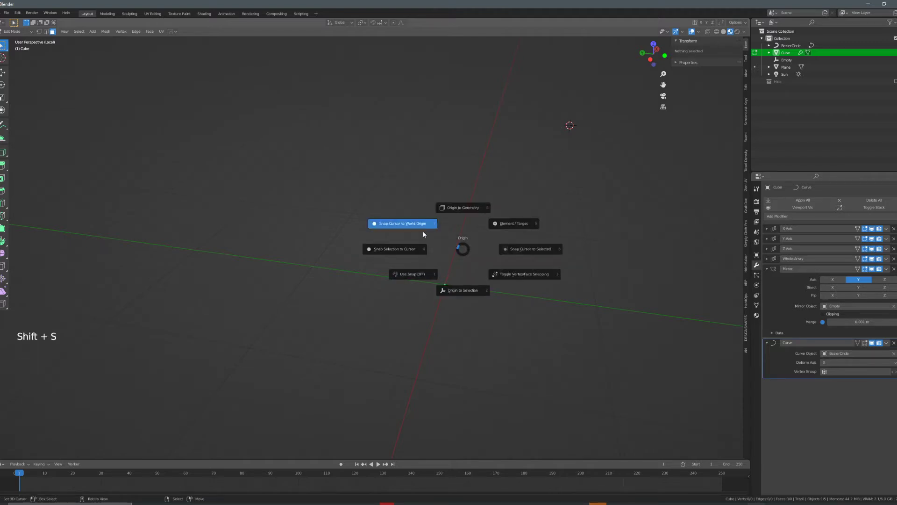
click(423, 229)
key(shift+a)
click(466, 243)
middle_drag(466, 243, 510, 238)
scroll(511, 239, down, 5)
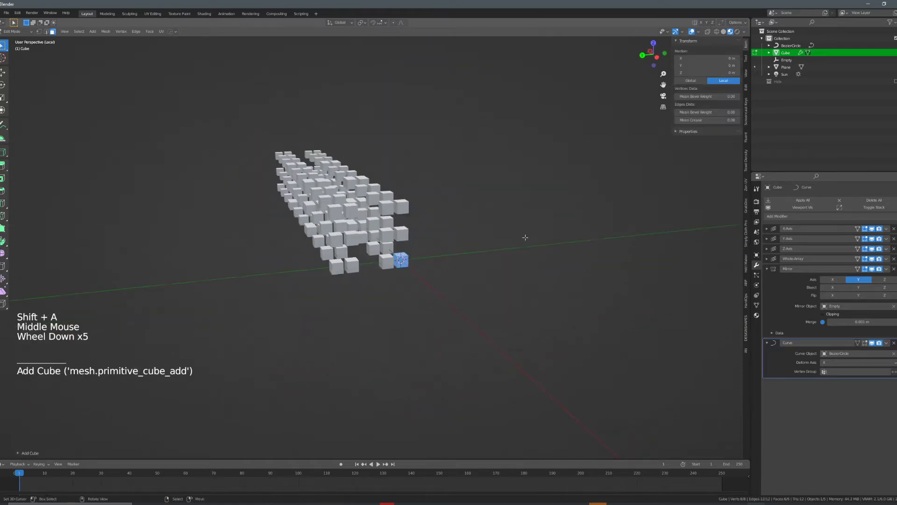
Scale the base cube along the global Z axis to form a tall pillar block.
key(s)
right_click(491, 249)
scroll(491, 248, up, 8)
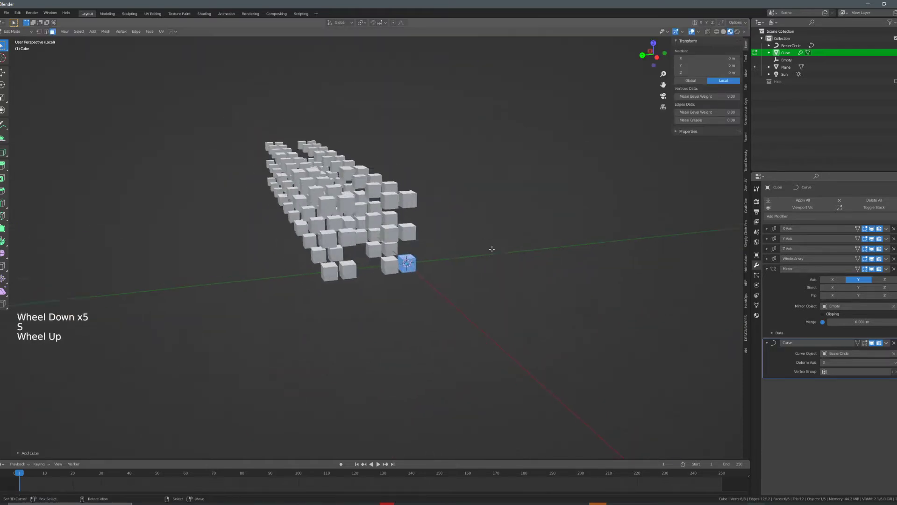
middle_drag(493, 249, 470, 256)
key(s)
key(z)
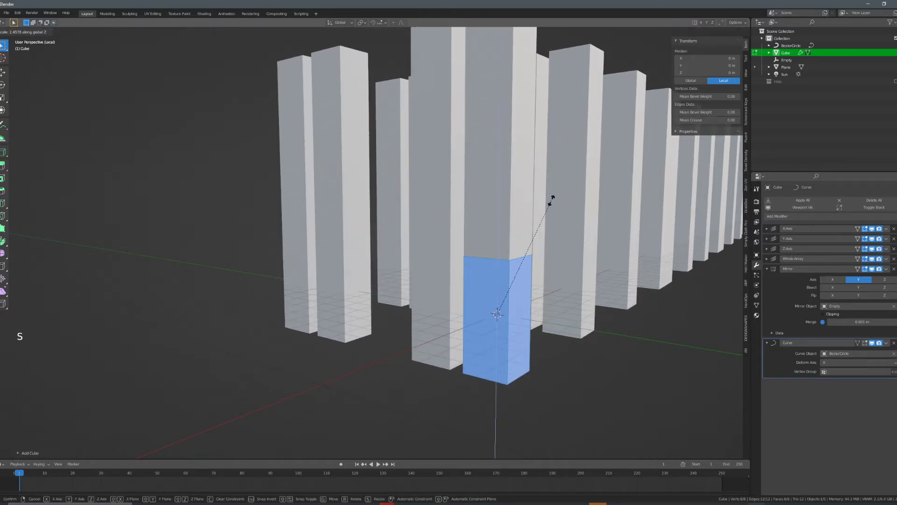
click(550, 200)
Add two evenly spaced vertical loop cuts to the narrower side of the pillar block.
middle_drag(531, 316, 514, 294)
shift+middle_drag(514, 295, 523, 213)
key(ctrl+r)
scroll(522, 214, up, 1)
click(523, 214)
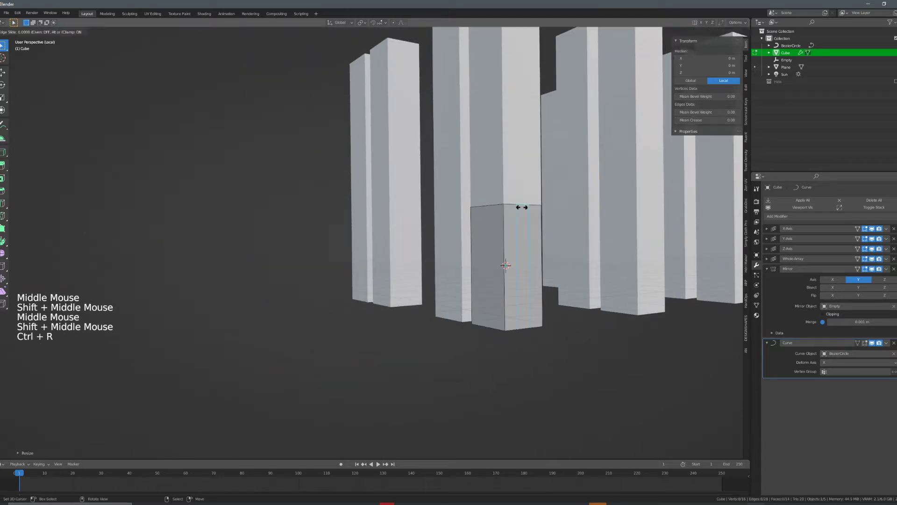
right_click(523, 214)
Select the face strip between the two vertical cuts and extrude it inward along its normals as a groove.
key(ctrl+Tab)
click(522, 213)
right_click(525, 214)
key(alt+e)
click(524, 224)
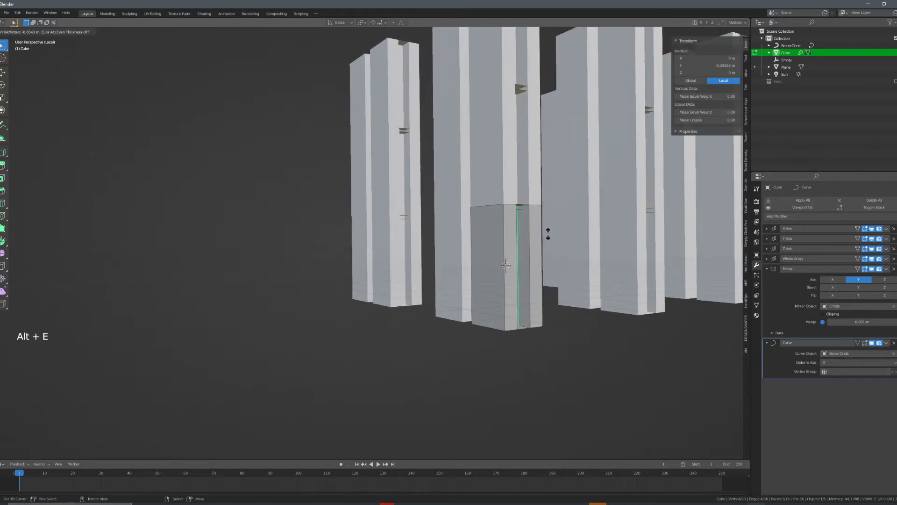
click(546, 232)
Add a horizontal loop cut around the pillar and slide it close to the upper end.
middle_drag(547, 232, 472, 211)
scroll(562, 245, up, 1)
scroll(533, 242, up, 2)
scroll(533, 242, up, 1)
middle_drag(472, 211, 456, 186)
key(ctrl+r)
click(503, 224)
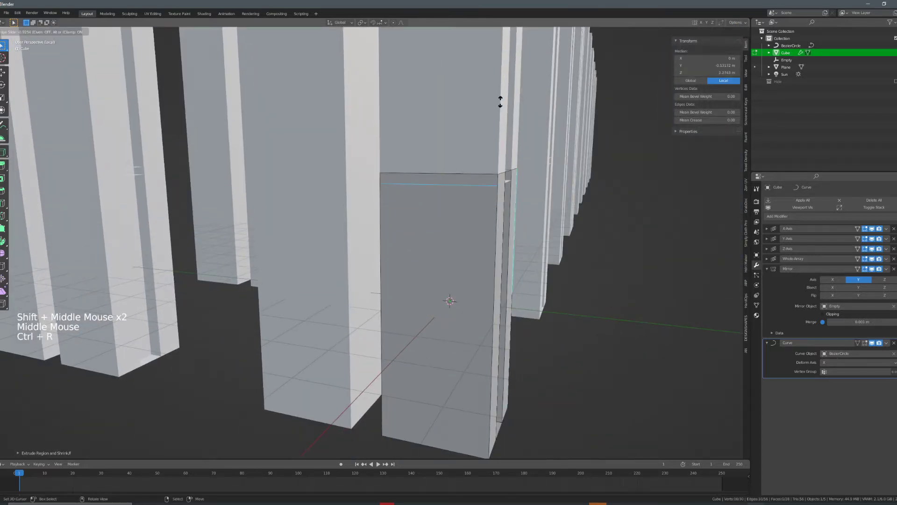
click(500, 103)
Select the thin face loop around the pillar's upper end and extrude it outward along its normals as a ledge.
key(ctrl+Tab)
click(478, 183)
alt+right_click(482, 180)
key(alt+e)
click(541, 186)
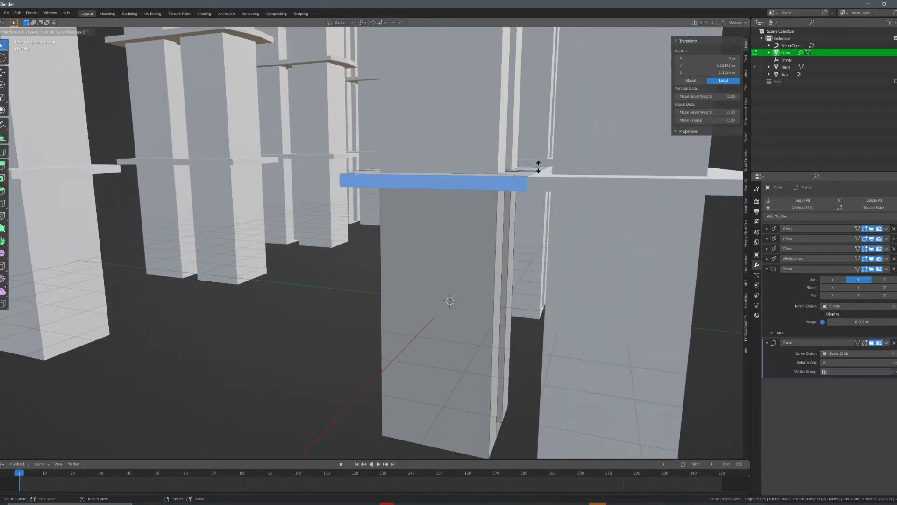
click(540, 168)
Add a horizontal loop cut around the lower part of the pillar.
scroll(528, 225, down, 6)
middle_drag(514, 236, 495, 243)
scroll(514, 240, up, 5)
shift+middle_drag(495, 243, 421, 262)
key(ctrl+r)
click(374, 289)
click(393, 359)
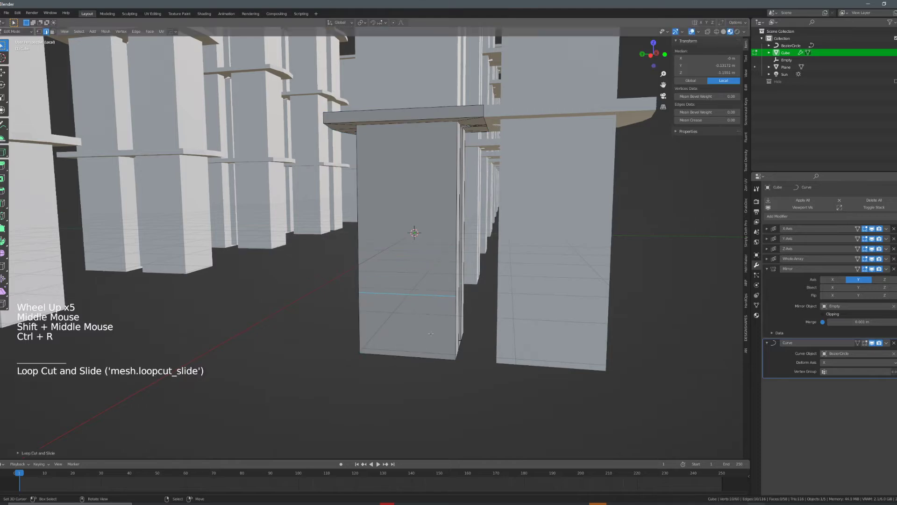
key(ctrl+Tab)
click(411, 322)
alt+right_click(511, 356)
key(a)
alt+shift+right_click(440, 358)
middle_drag(439, 358, 383, 369)
key(a)
middle_drag(383, 369, 364, 373)
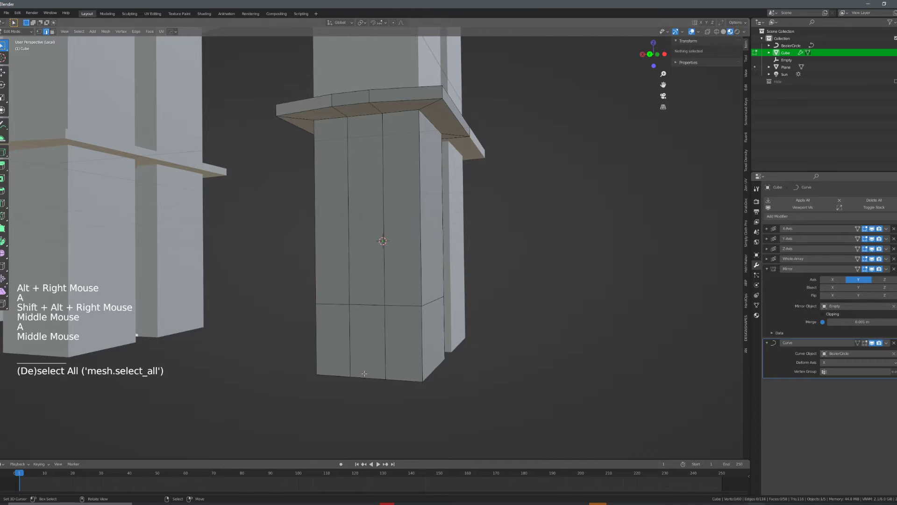
shift+right_click(364, 373)
shift+right_click(323, 373)
middle_drag(430, 373, 470, 378)
shift+right_click(470, 378)
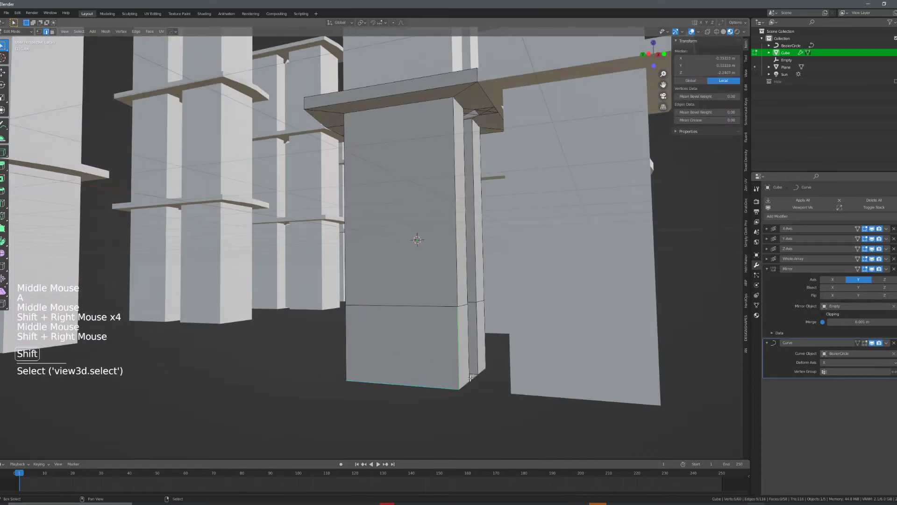
key(ctrl+z)
shift+right_click(470, 381)
key(a)
Select the edges around the pillar's lower end and scale them outward to form a flared base.
right_click(465, 383)
shift+right_click(462, 383)
middle_drag(429, 382, 486, 380)
shift+right_click(454, 388)
shift+right_click(455, 389)
shift+right_click(501, 398)
shift+right_click(501, 398)
middle_drag(486, 380, 467, 376)
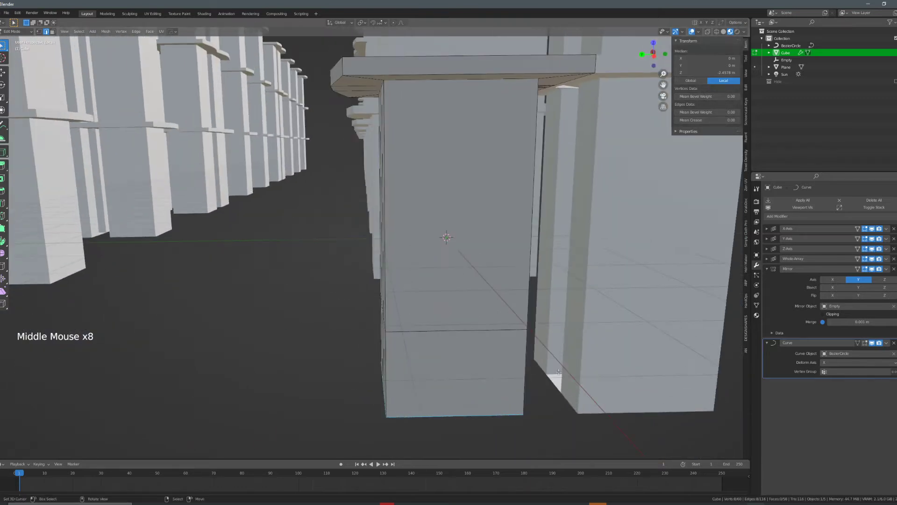
key(s)
click(545, 374)
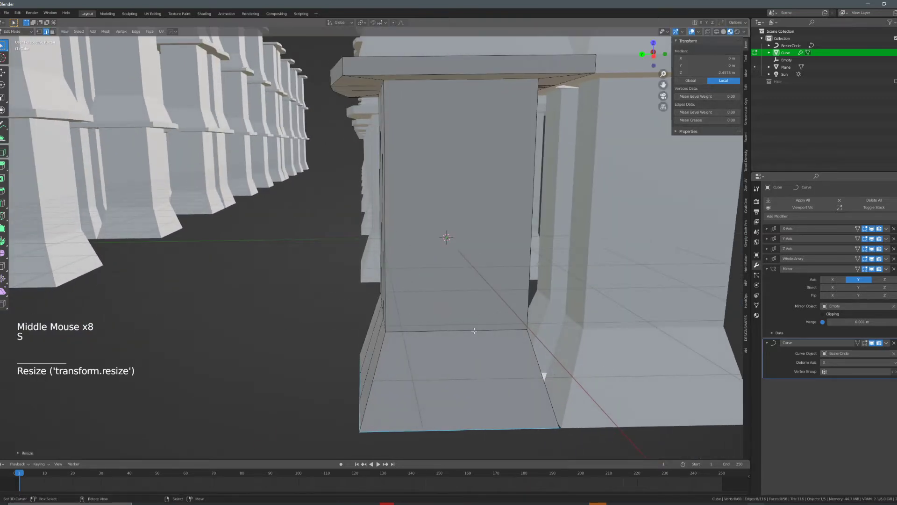
Add a horizontal loop cut around the pillar shaft and slide it down close to the flared base.
middle_drag(545, 374, 465, 335)
key(ctrl+r)
click(409, 274)
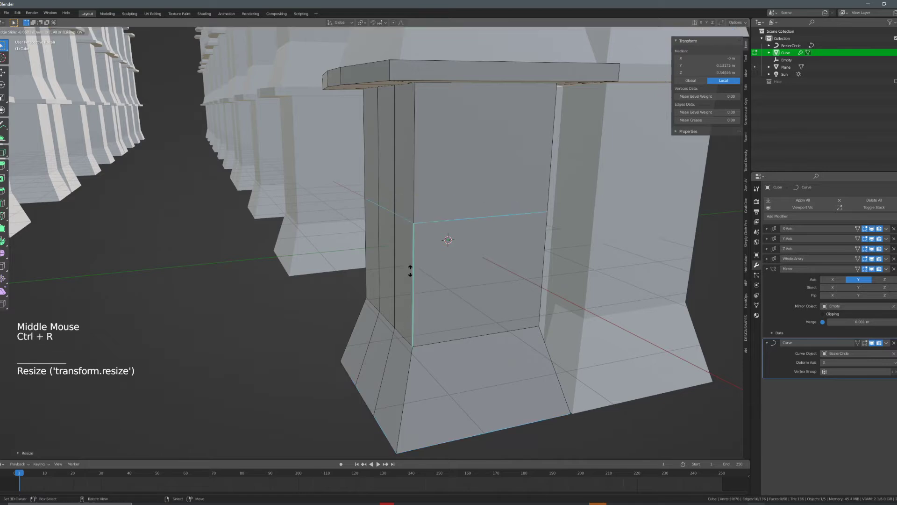
click(446, 389)
Select the thin face loop just above the flared base and extrude it inward along its normals as a groove.
key(ctrl+Tab)
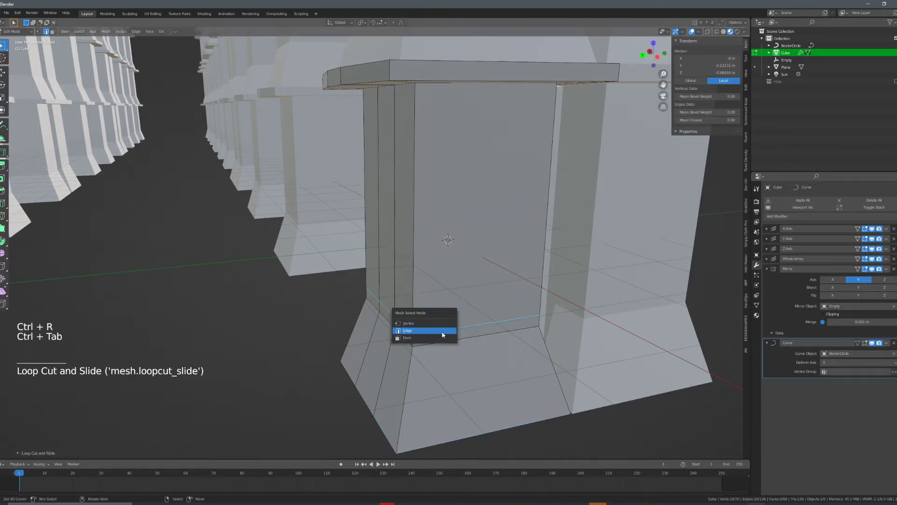
click(391, 334)
alt+right_click(444, 332)
key(alt+e)
click(514, 344)
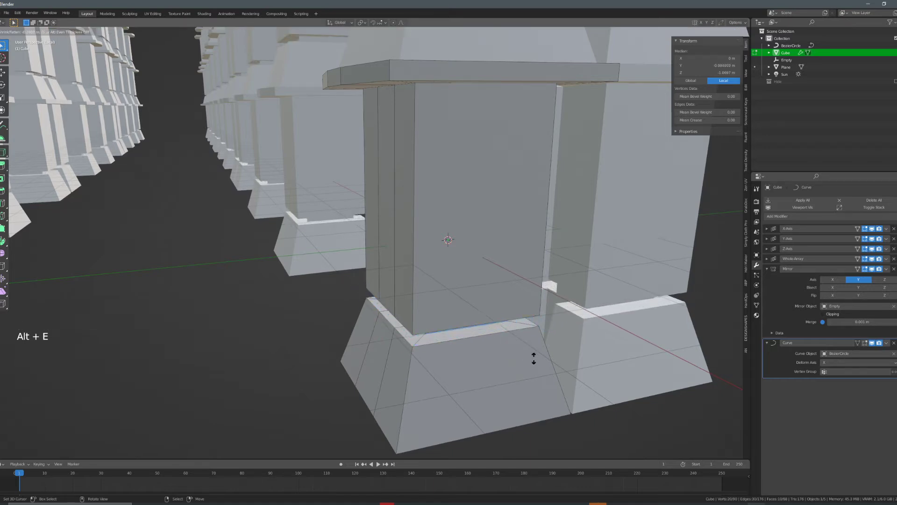
click(533, 349)
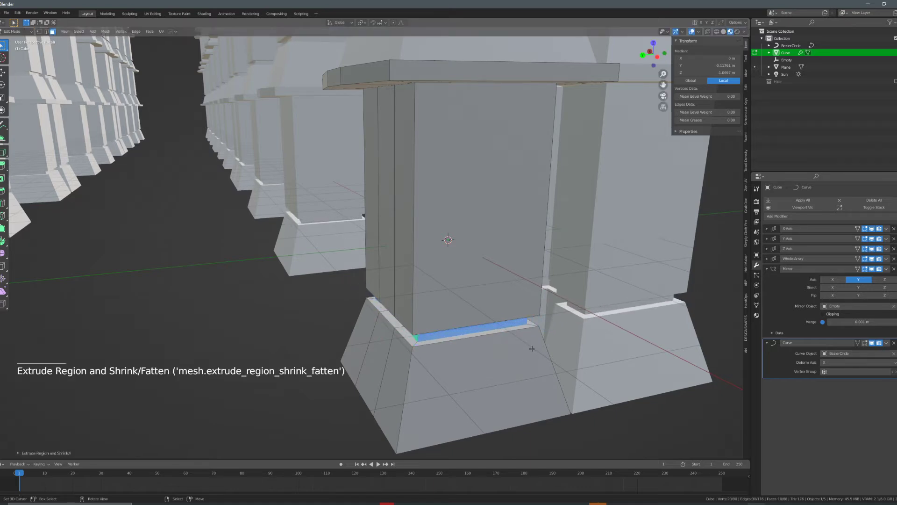
Add a horizontal loop cut around the flared base, slide it toward the base's upper rim and scale it outward.
shift+middle_drag(489, 333, 510, 296)
key(ctrl+r)
click(426, 341)
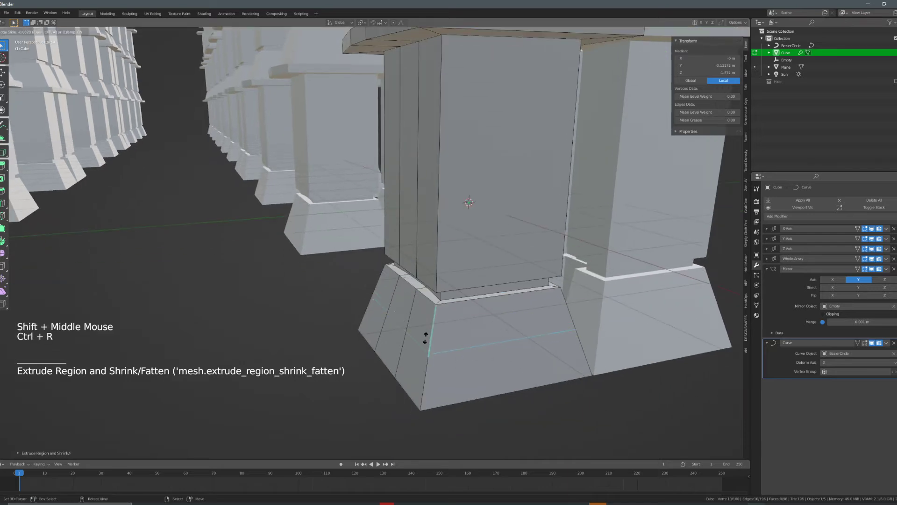
click(427, 299)
key(s)
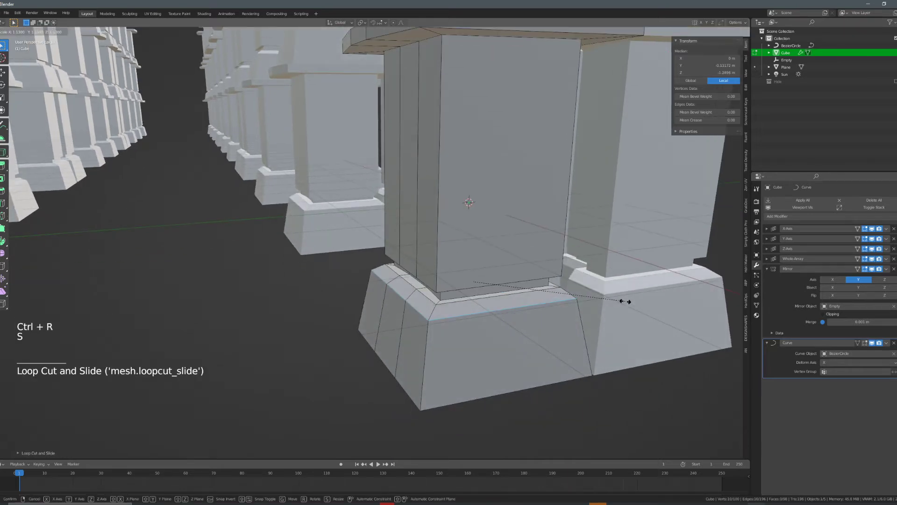
click(628, 300)
Adjust the height of the base's new edge loop along Z and bevel it.
key(g)
key(z)
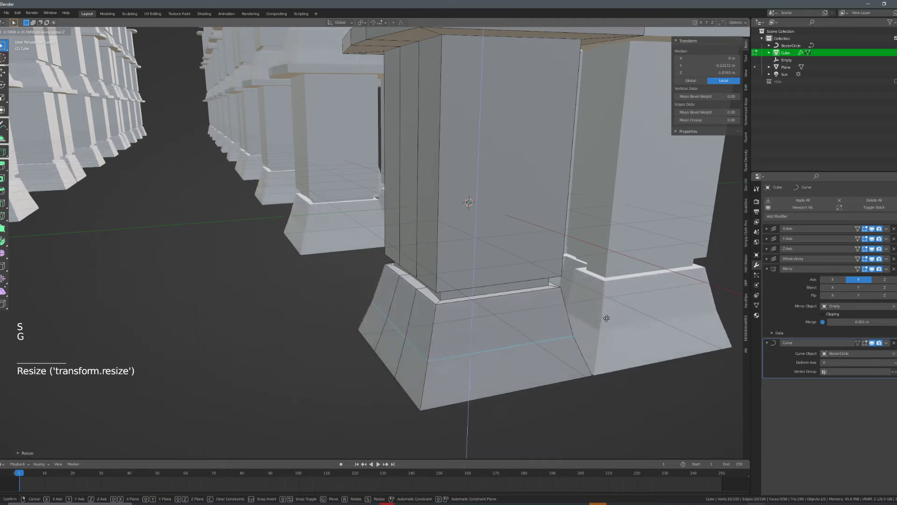
click(602, 286)
middle_drag(602, 286, 584, 280)
key(ctrl+b)
click(636, 286)
middle_drag(584, 280, 496, 275)
shift+scroll(494, 274, down, 2)
scroll(470, 240, down, 3)
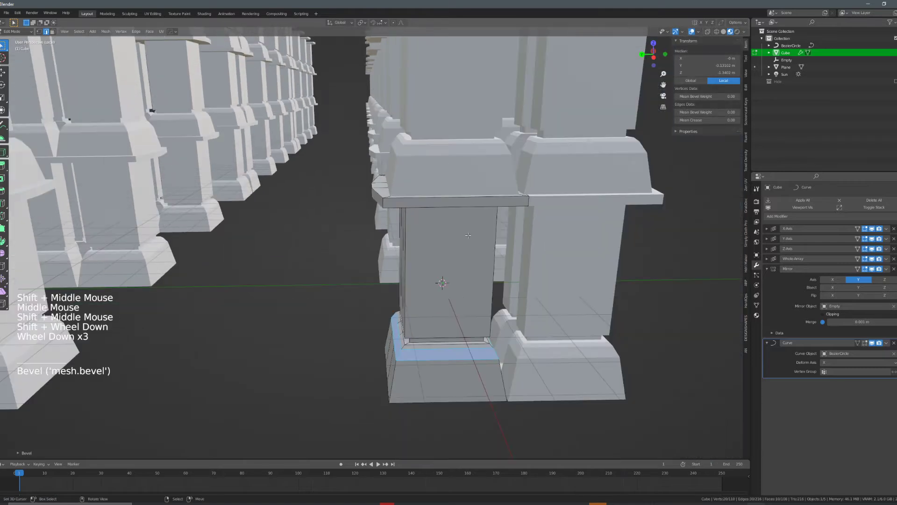
Add two horizontal loop cuts around the outer rim of the pillar's upper ledge.
key(a)
scroll(395, 200, up, 2)
shift+middle_drag(396, 200, 397, 201)
middle_drag(398, 201, 409, 200)
key(ctrl+r)
click(406, 199)
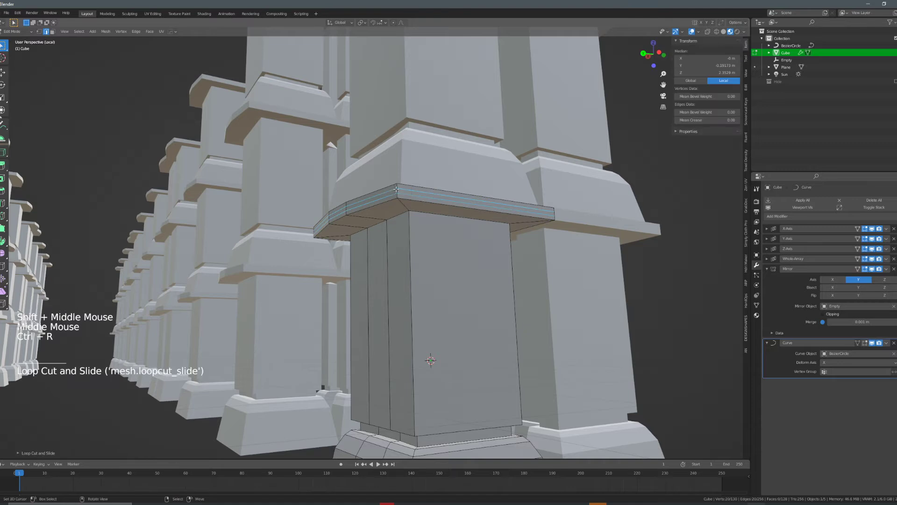
Select the thin face loop around the ledge's rim and extrude it along its normals to split the ledge into layers.
key(ctrl+Tab)
click(396, 192)
alt+right_click(397, 201)
key(a)
alt+shift+right_click(435, 195)
key(alt+e)
click(435, 195)
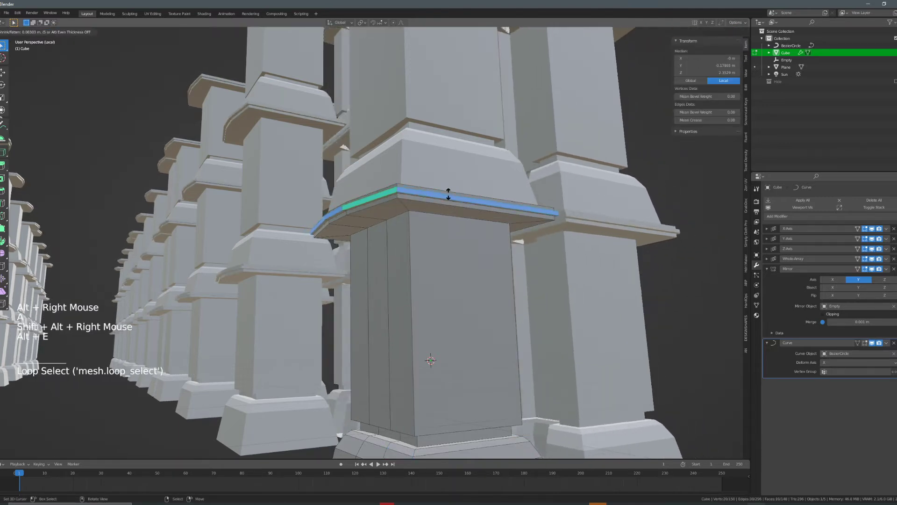
click(458, 207)
Add a horizontal loop cut around the pillar shaft and slide it up to just below the ledge.
middle_drag(458, 207, 444, 229)
middle_drag(444, 229, 439, 238)
key(ctrl+r)
click(466, 246)
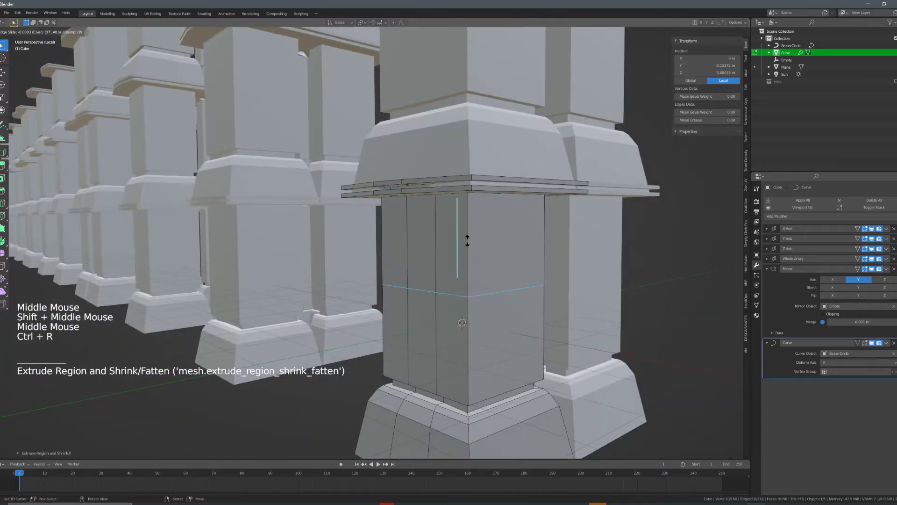
click(458, 161)
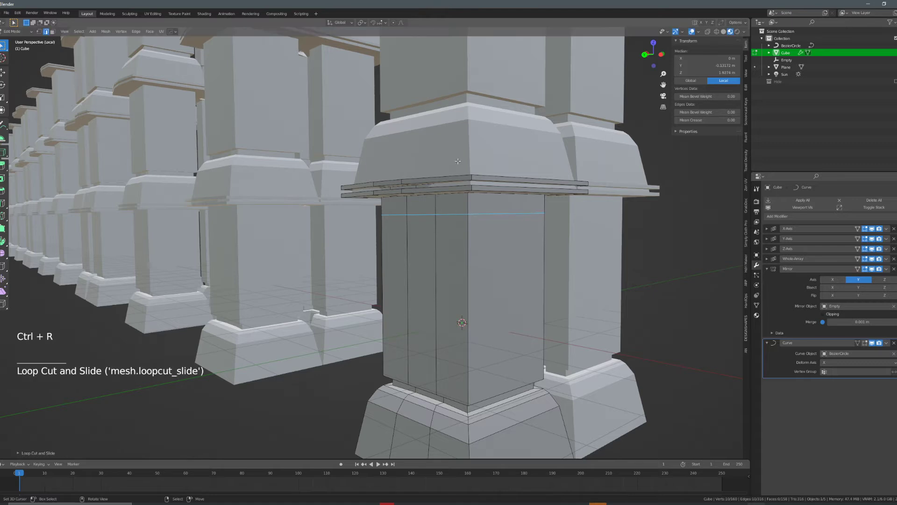
Select the face loop directly below the ledge and extrude it inward along its normals as a recessed neck.
alt+right_click(468, 210)
key(alt+e)
click(486, 209)
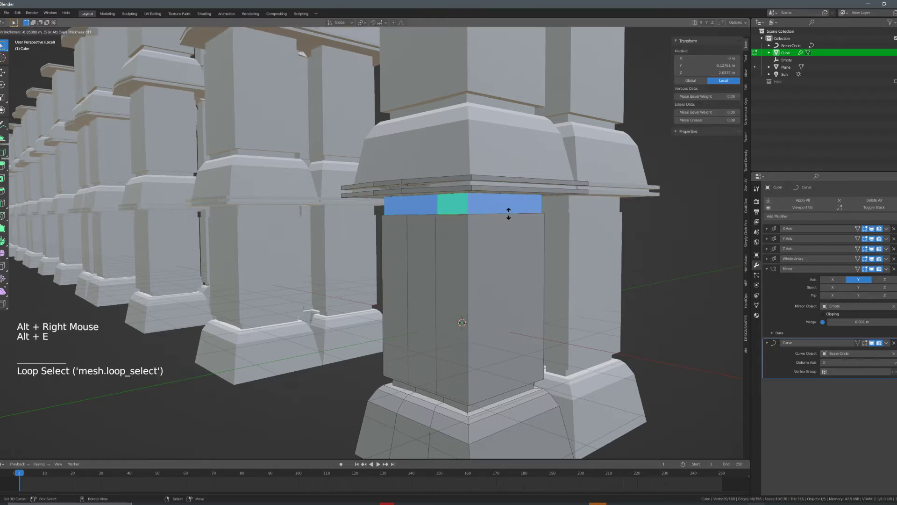
Move the shaft's upper outer edge loop down along Z to form a sloped shoulder below the neck.
shift+middle_drag(506, 223, 495, 214)
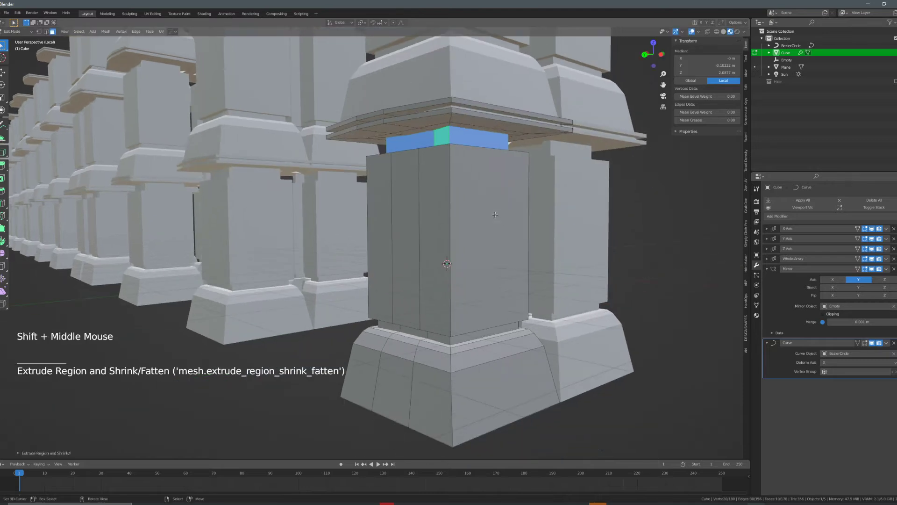
middle_drag(469, 168, 471, 171)
key(a)
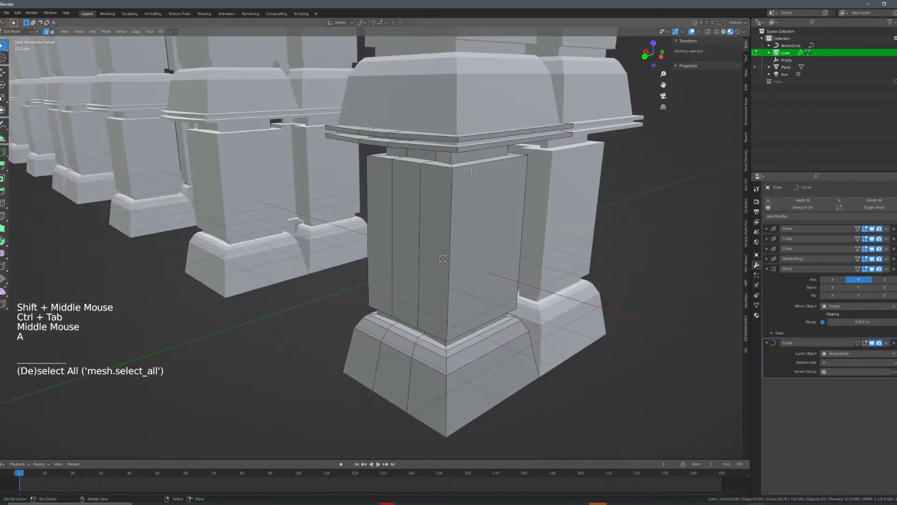
key(g)
key(z)
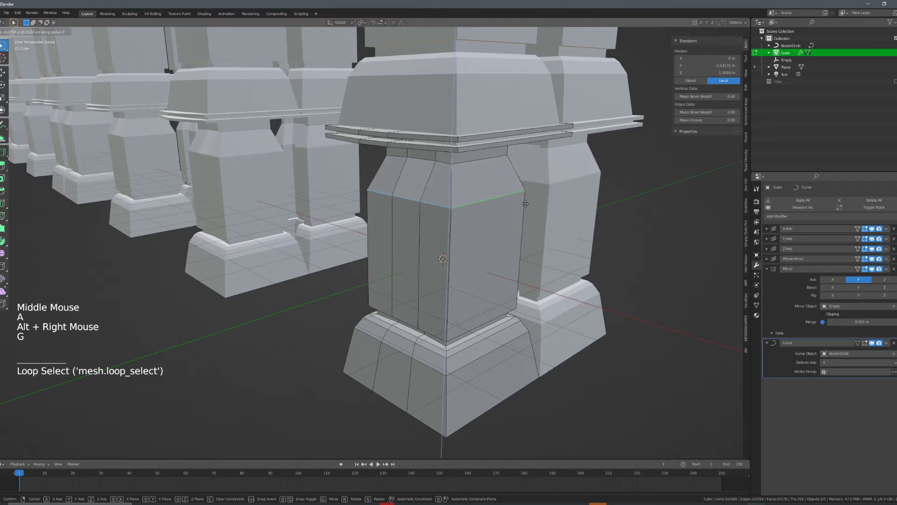
Add a loop cut around the sloped shoulder and scale it outward.
click(456, 180)
key(s)
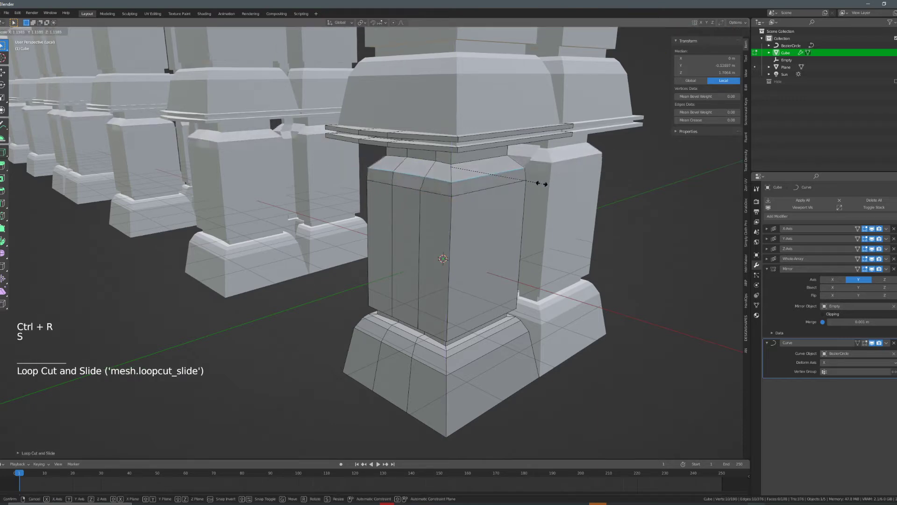
click(560, 185)
Bevel the widened edge loop around the shoulder into a chamfered rim.
key(ctrl+b)
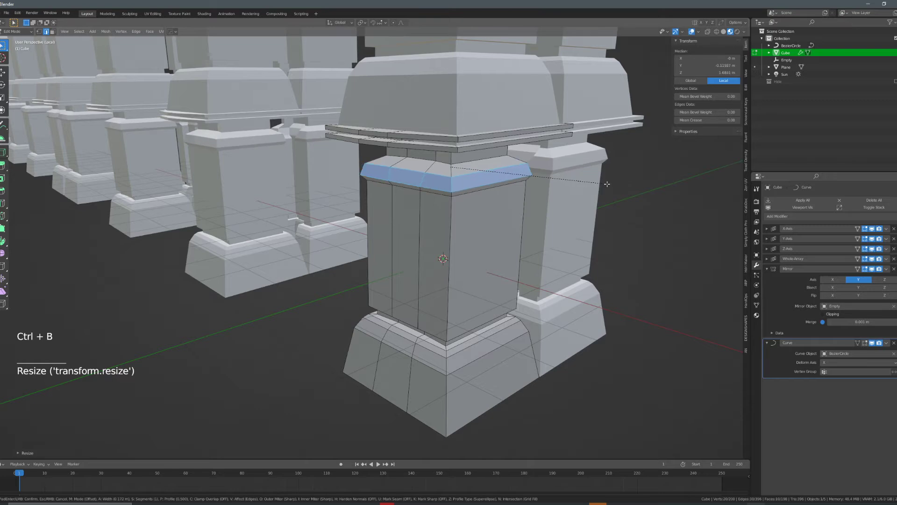
click(607, 183)
middle_drag(467, 210, 437, 206)
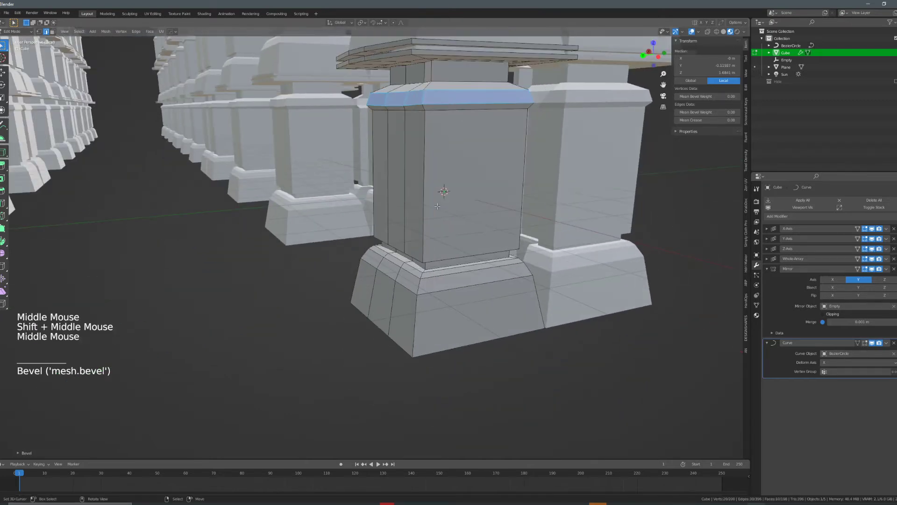
Add a cube to the module's mesh, scale it down and move it along Y to the pillar's side.
key(Tab)
key(Tab)
key(a)
key(shift+a)
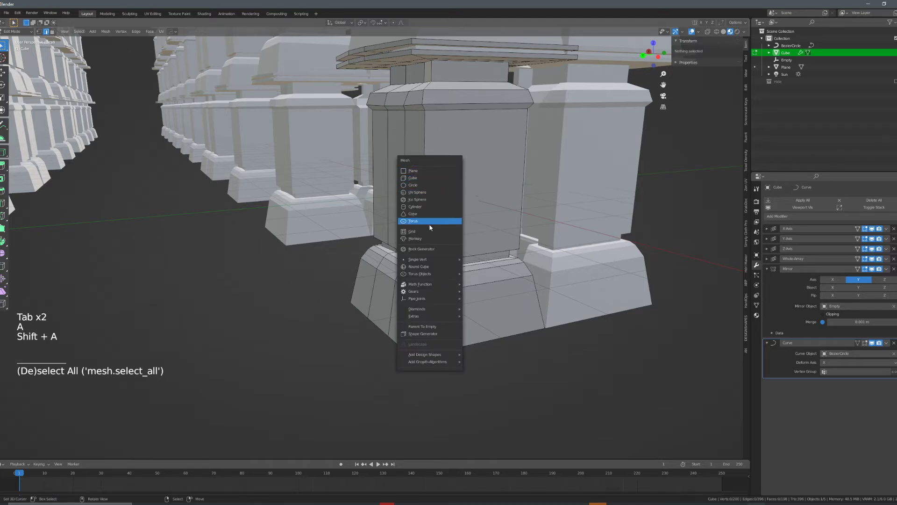
key(Escape)
key(shift+a)
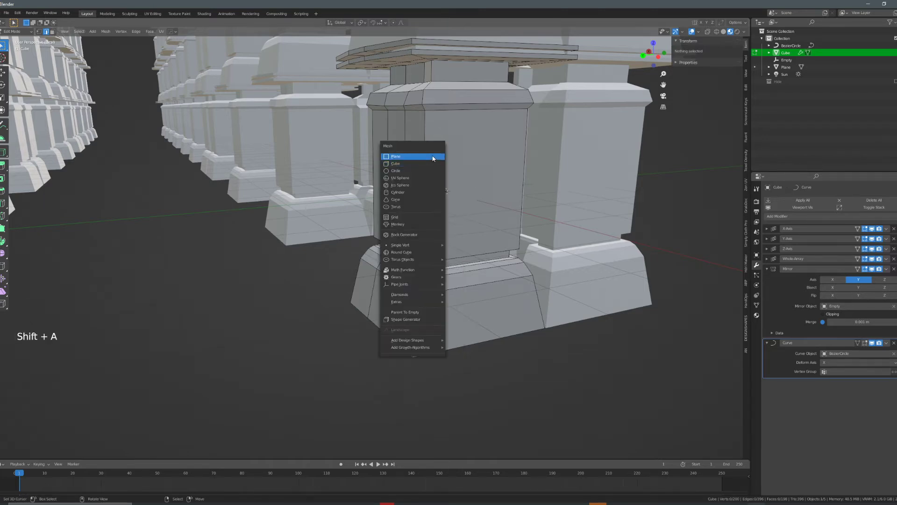
click(428, 164)
key(s)
middle_click(545, 213)
key(g)
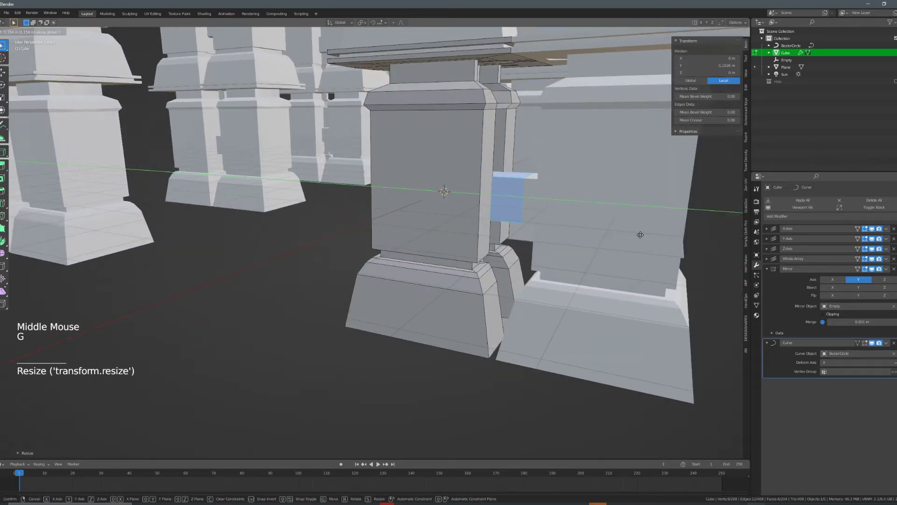
click(641, 234)
scroll(641, 234, down, 6)
scroll(504, 208, down, 2)
middle_drag(631, 232, 476, 224)
scroll(502, 233, up, 4)
scroll(476, 224, up, 1)
scroll(477, 224, up, 2)
scroll(514, 229, down, 2)
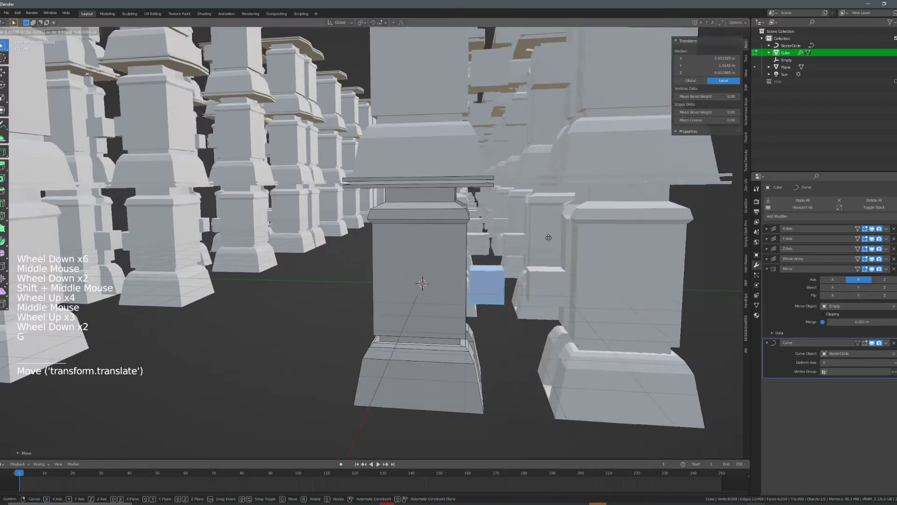
key(g)
key(g)
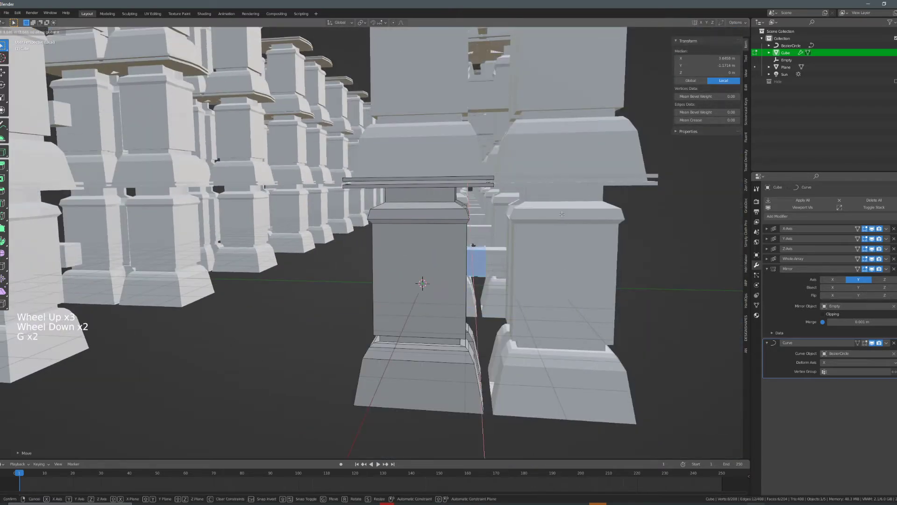
right_click(560, 217)
Move the small cube along Y so it connects the pillar with its mirrored neighbour.
middle_drag(567, 219, 555, 223)
key(g)
key(y)
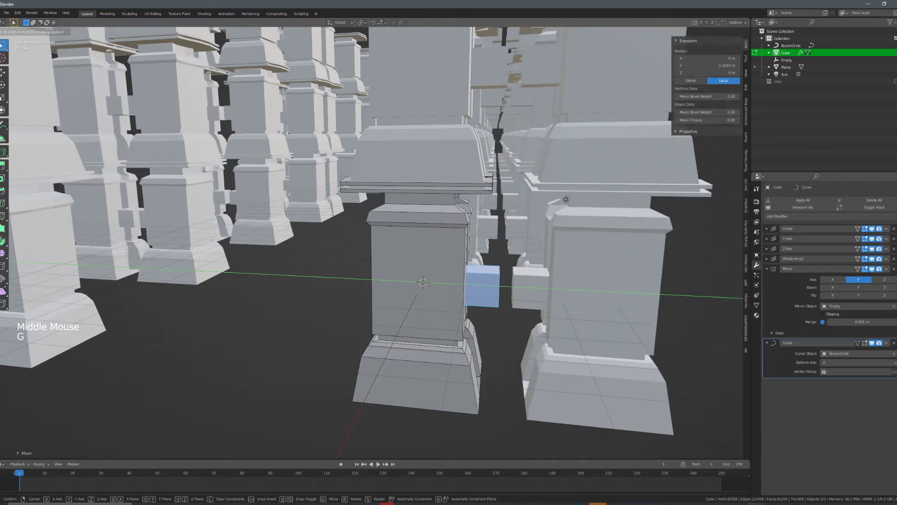
click(560, 198)
Examine the repeated pillar structure in object mode from a distance and return to editing the base module.
scroll(560, 199, down, 4)
key(Tab)
scroll(519, 243, down, 6)
middle_drag(538, 220, 464, 260)
scroll(428, 241, up, 3)
key(KP_Divide)
key(KP_Divide)
key(Tab)
scroll(473, 269, up, 3)
scroll(467, 264, up, 4)
scroll(464, 260, up, 2)
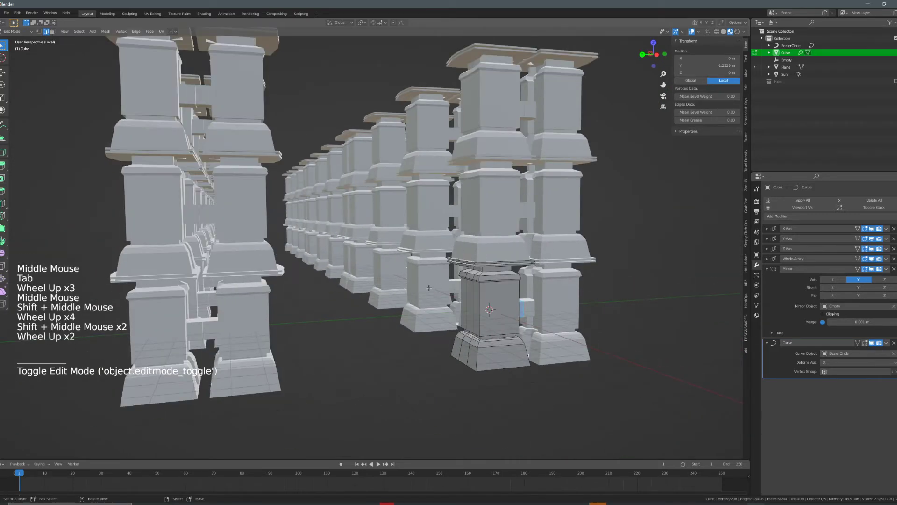
Add a cylinder to the module's mesh, scale it down and try moving it along the Y axis.
middle_drag(429, 288, 485, 281)
key(shift+a)
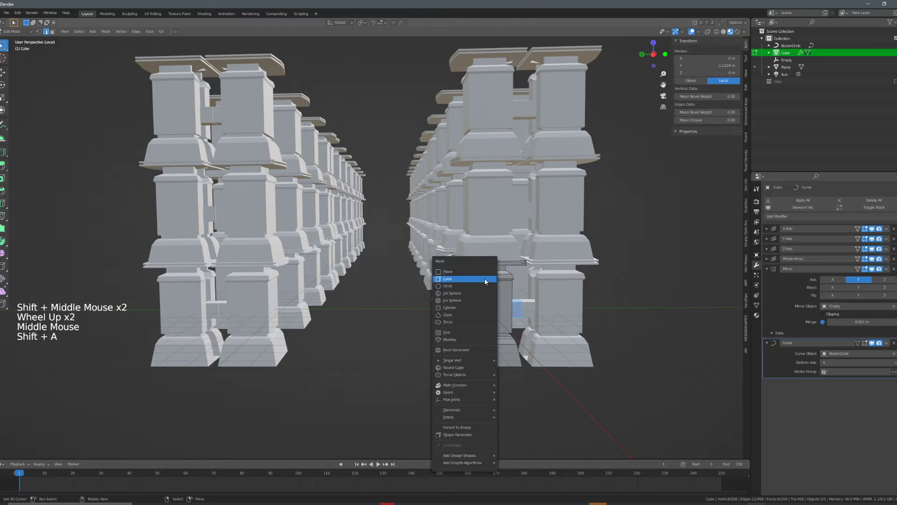
key(s)
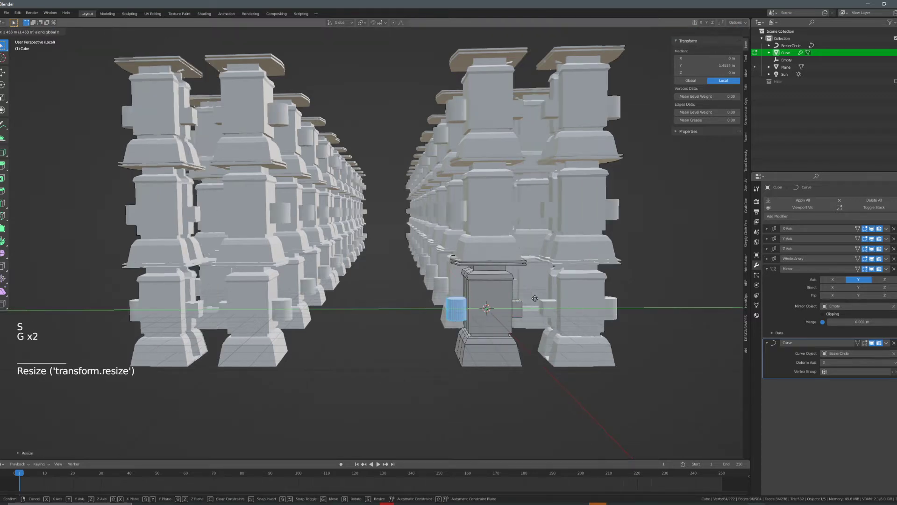
click(545, 298)
mouse_move(545, 298)
middle_down()
mouse_move(536, 293)
mouse_move(589, 275)
mouse_move(554, 283)
middle_up()
key(ctrl+z)
Move the cylinder to the pillar's side just below the ledge and rotate it so it protrudes from the shaft.
click(542, 271)
scroll(570, 276, up, 1)
key(r)
key(x)
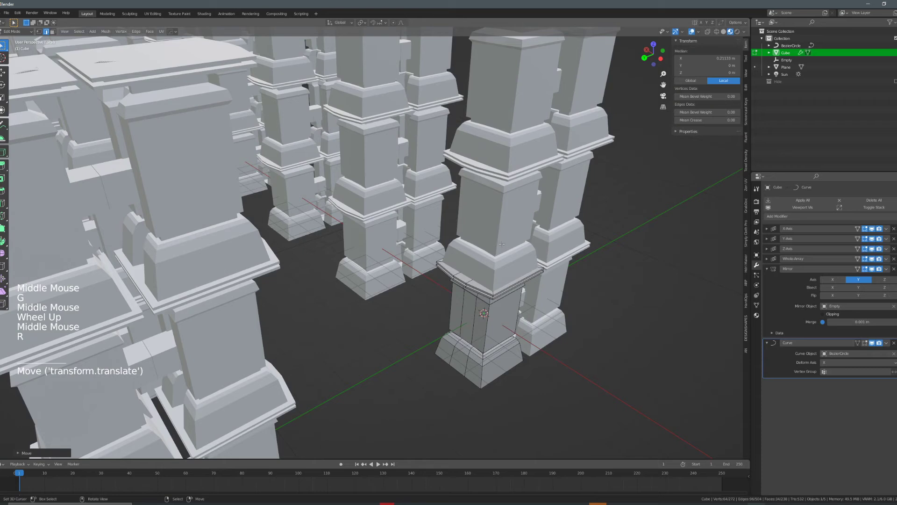
key(g)
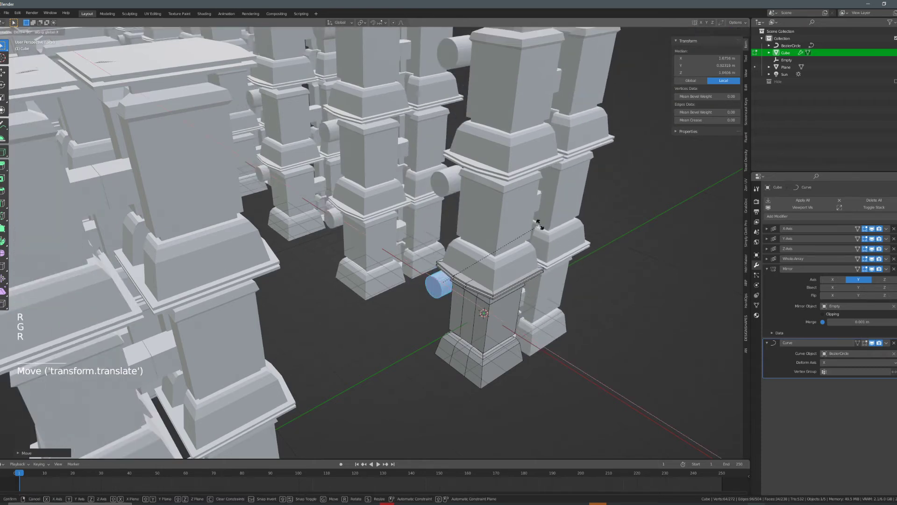
click(553, 284)
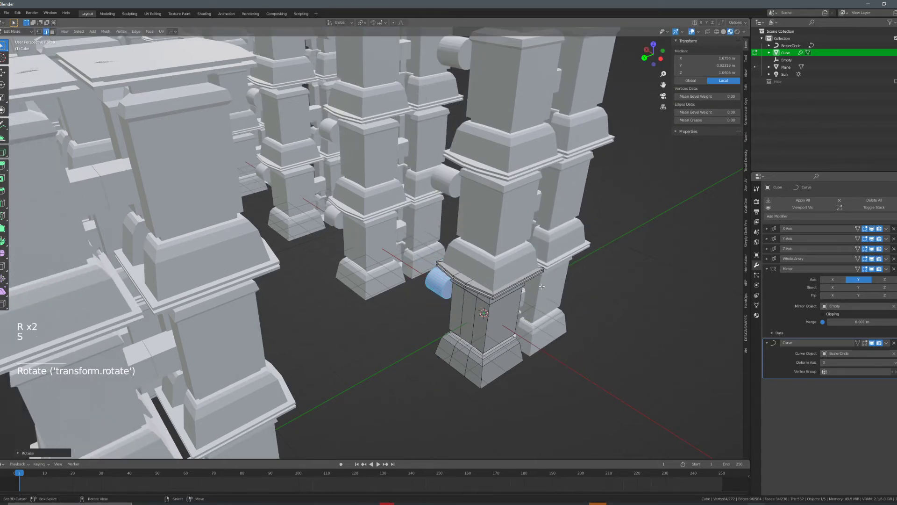
Stretch the cylinder along its length and move it along X so it spans the gap to the neighbouring pillar.
key(s)
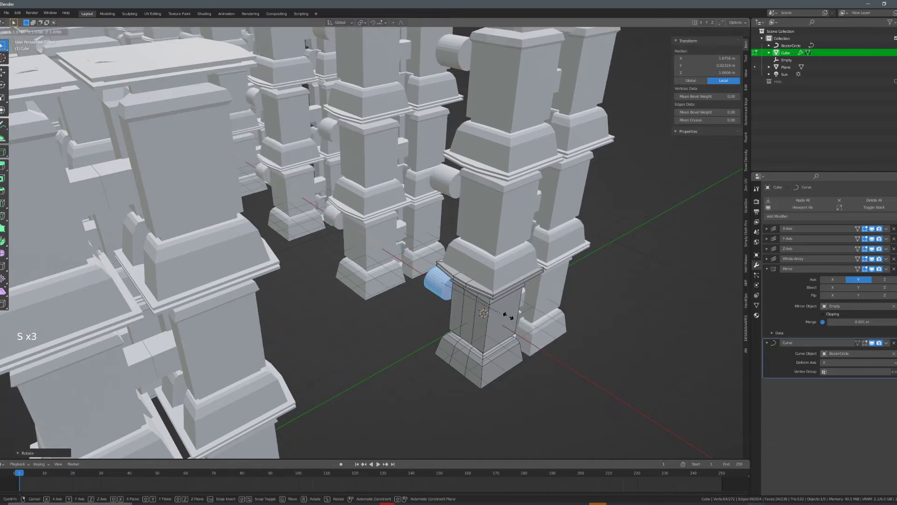
click(684, 381)
key(g)
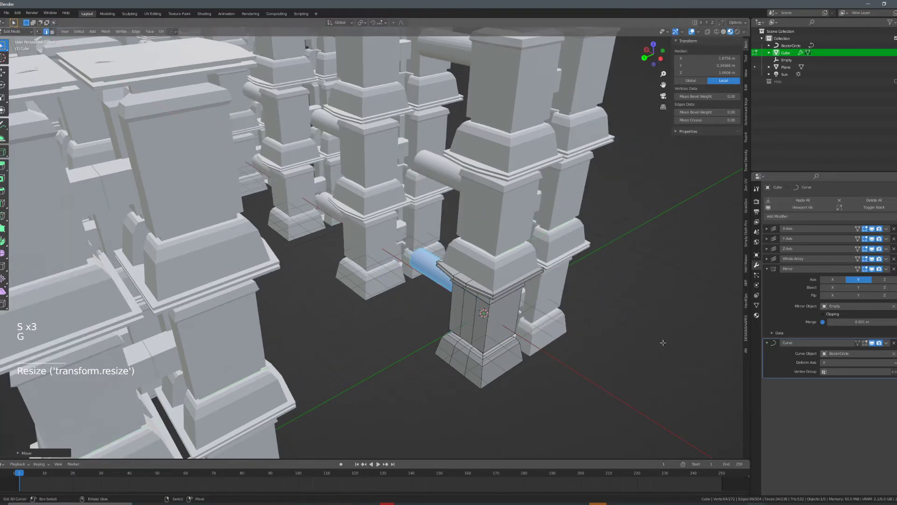
click(650, 333)
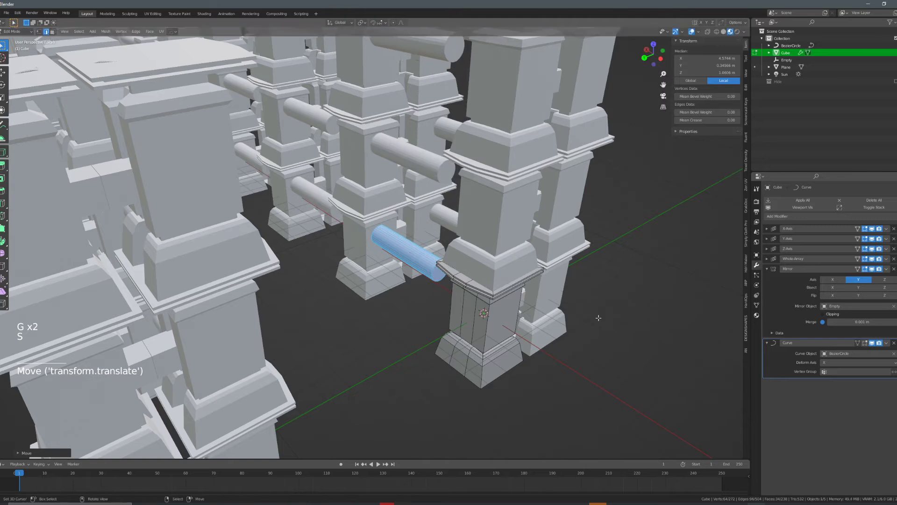
Add one loop cut near each end of the connecting cylinder.
scroll(493, 289, up, 5)
middle_drag(625, 332, 523, 306)
key(KP_Decimal)
scroll(486, 280, up, 2)
scroll(519, 305, up, 4)
key(a)
scroll(526, 307, down, 2)
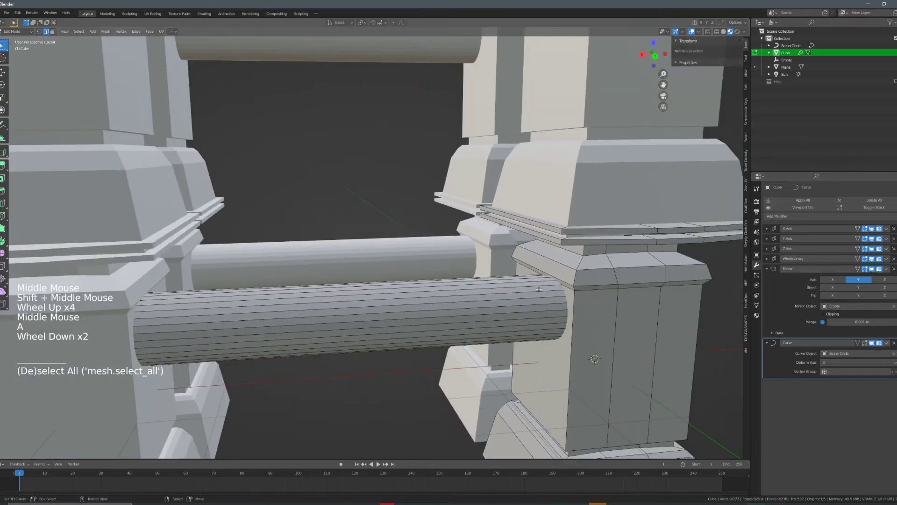
click(489, 280)
click(675, 298)
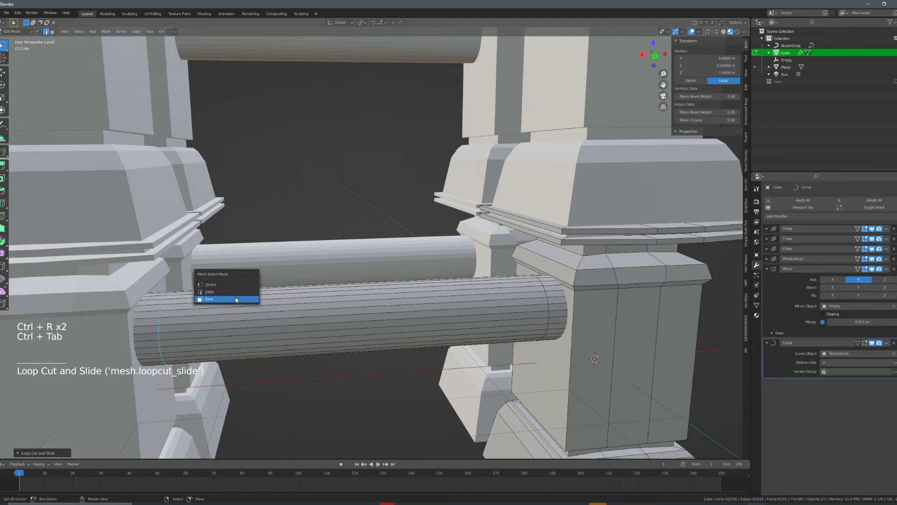
Select the face rings at both ends of the cylinder and extrude them outward along their normals to form raised collars.
click(304, 294)
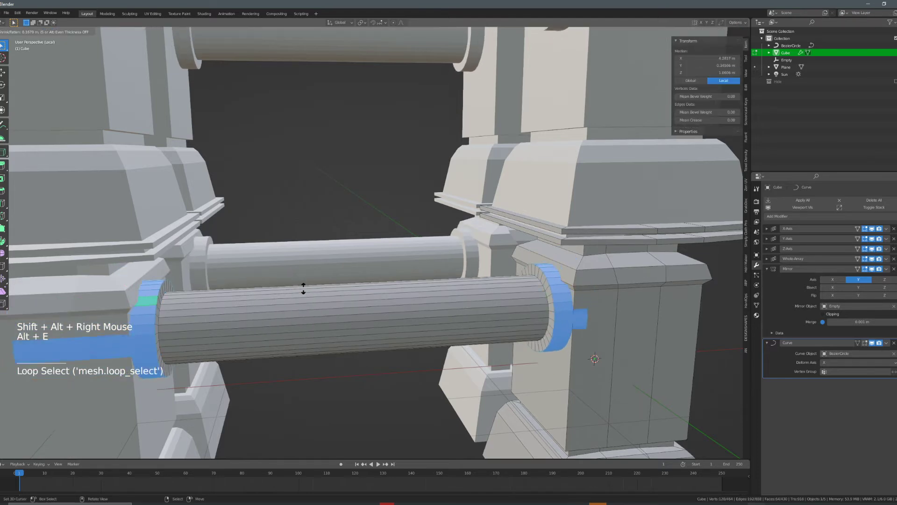
click(515, 288)
key(Tab)
key(Tab)
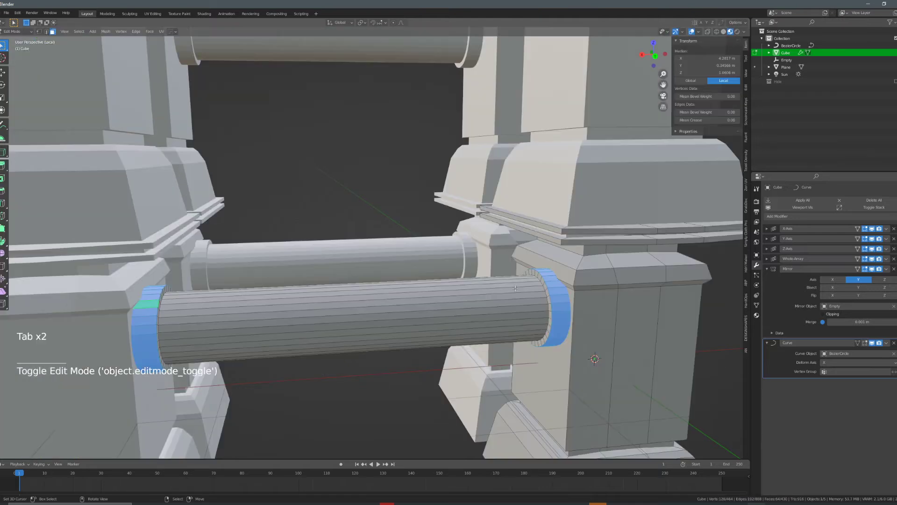
key(a)
Return to object mode, end the isolated view and scale the Bezier circle down to about 16.5.
shift+middle_drag(539, 298, 420, 265)
key(Tab)
scroll(492, 293, down, 4)
scroll(362, 273, down, 11)
right_click(408, 266)
key(KP_Divide)
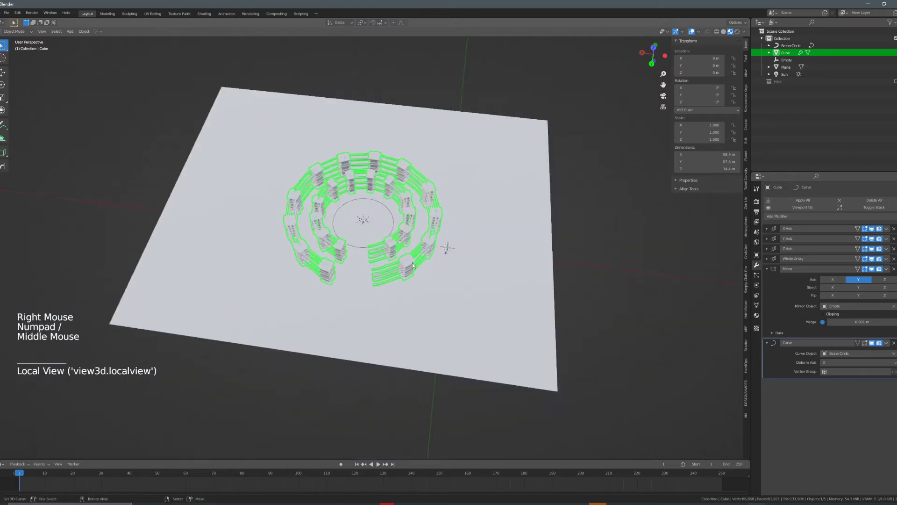
scroll(414, 205, up, 4)
right_click(424, 207)
right_click(414, 200)
key(s)
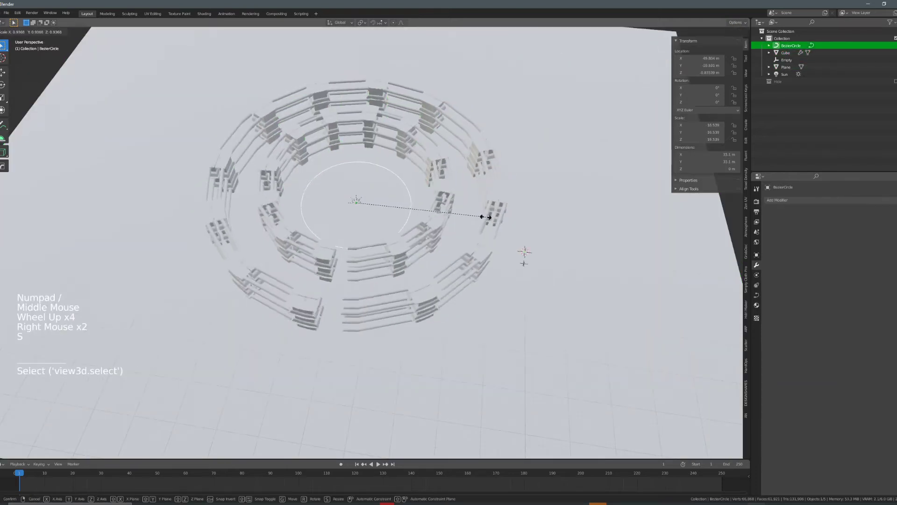
click(481, 217)
Select the pillar structure, enter edit mode on it and isolate it from the rest of the scene.
middle_drag(482, 217, 537, 268)
scroll(535, 273, up, 1)
middle_drag(532, 280, 491, 248)
key(Tab)
key(Tab)
right_click(502, 270)
key(Tab)
key(KP_Divide)
Examine the straight arrayed structure by alternating between the isolated view and the full scene.
scroll(403, 254, up, 7)
middle_drag(402, 254, 445, 246)
scroll(367, 226, down, 6)
key(KP_Divide)
key(KP_Divide)
key(KP_Divide)
key(KP_Divide)
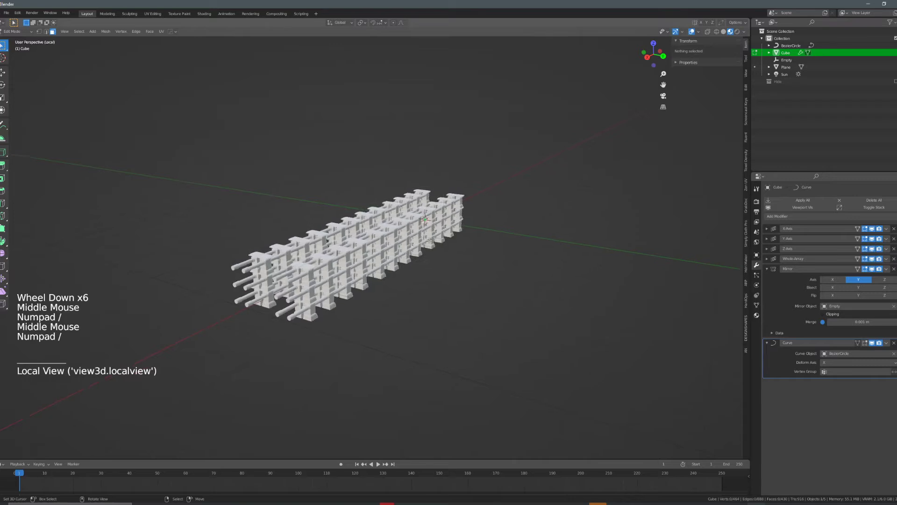
key(KP_Divide)
key(KP_Divide)
key(KP_Divide)
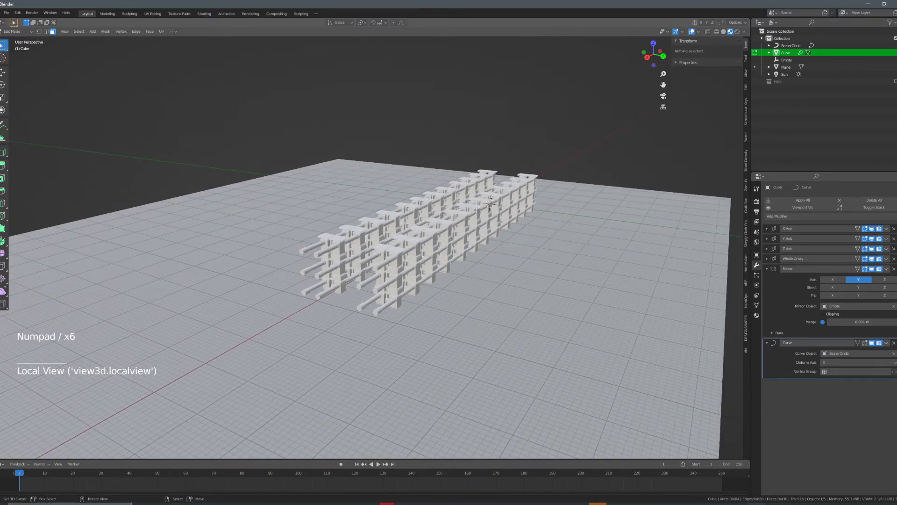
Isolate the structure, frame the base module's shaft and add a cube to its mesh.
middle_drag(478, 212, 542, 272)
key(KP_Divide)
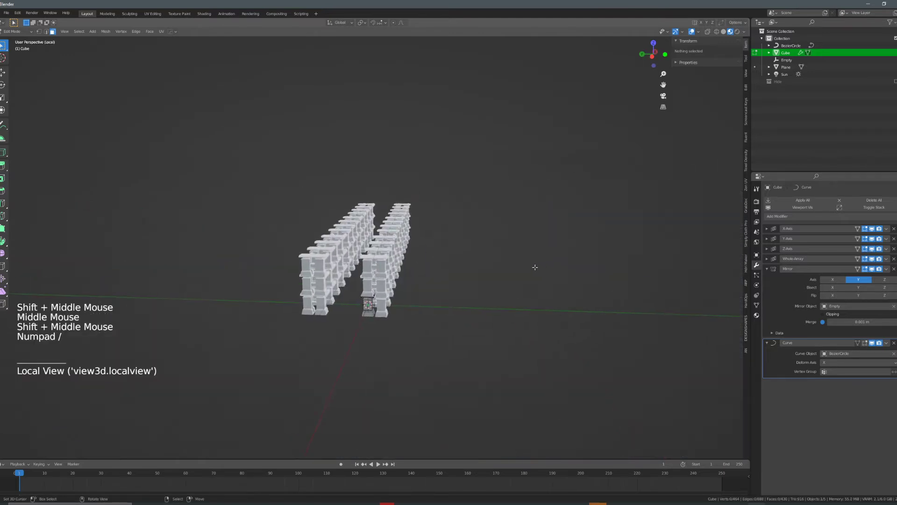
key(KP_Decimal)
middle_drag(367, 304, 310, 260)
scroll(344, 248, down, 5)
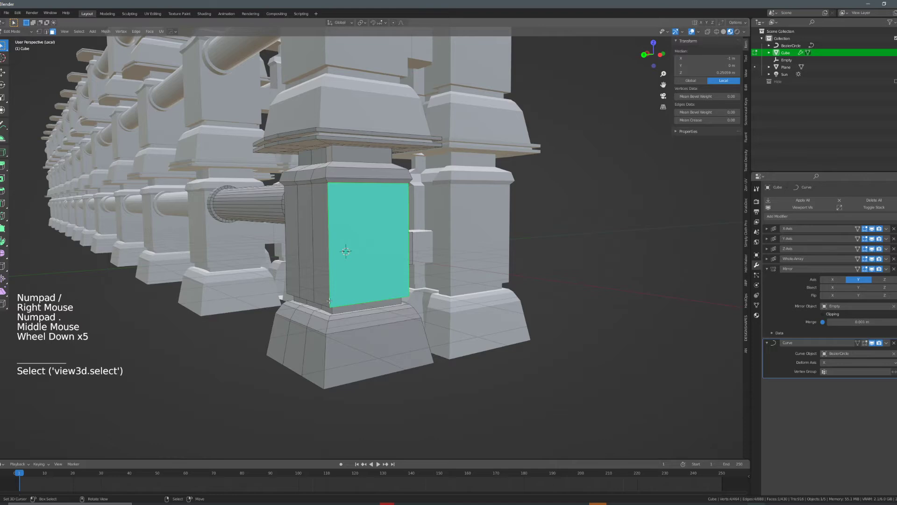
scroll(335, 217, up, 3)
scroll(428, 269, down, 2)
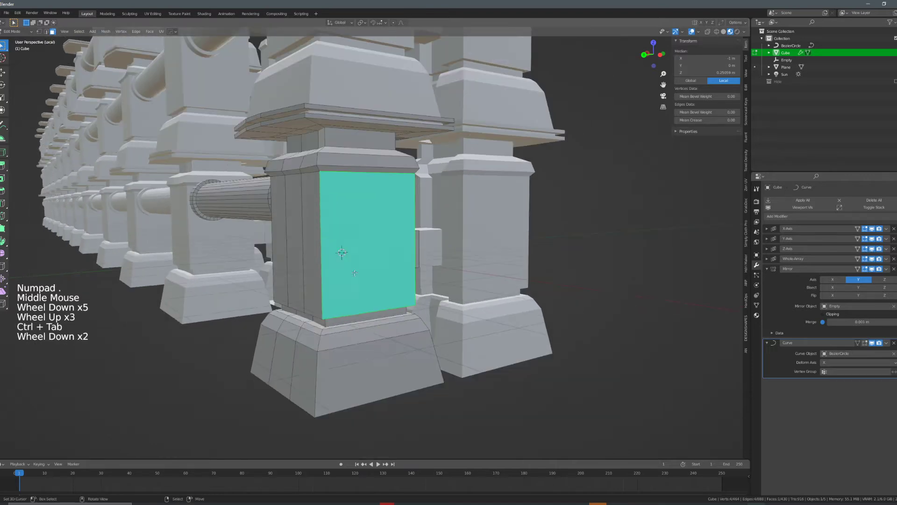
key(shift+a)
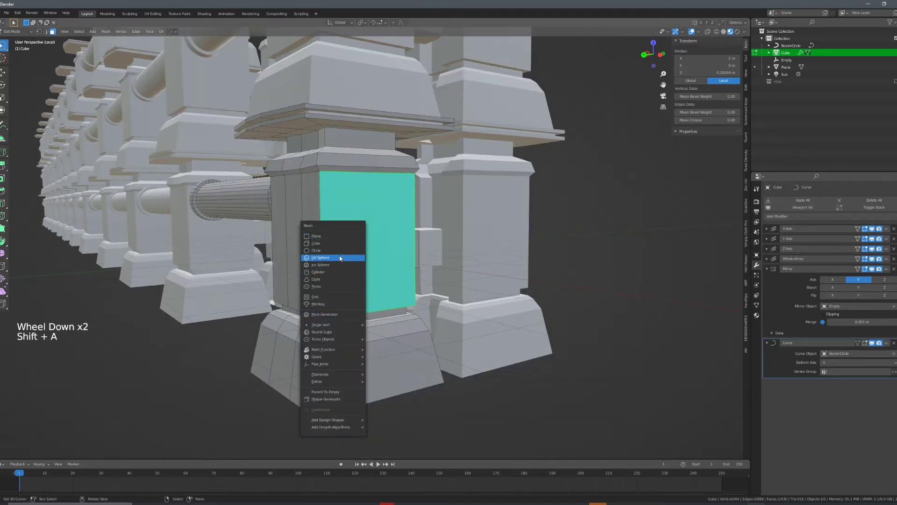
click(342, 243)
scroll(342, 250, down, 4)
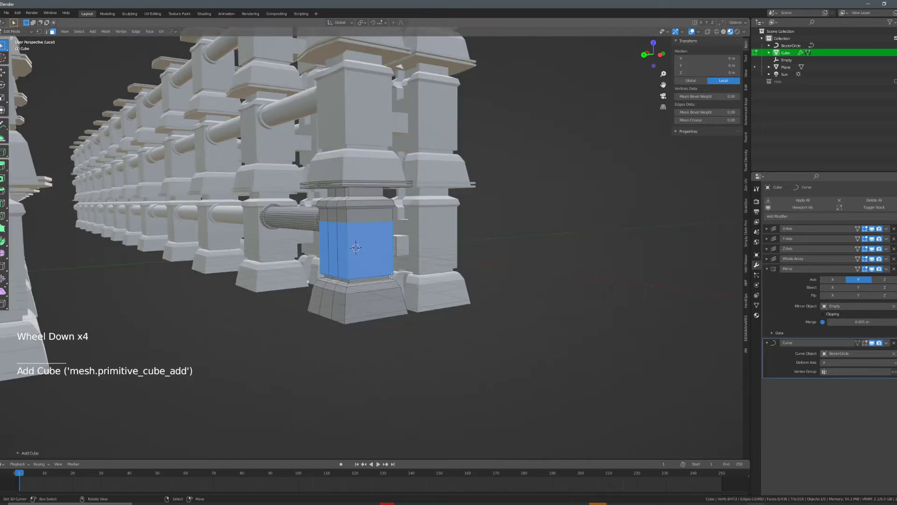
Scale the new cube down and move it along Y to the outer side of the pillar's shaft.
key(s)
click(397, 253)
key(g)
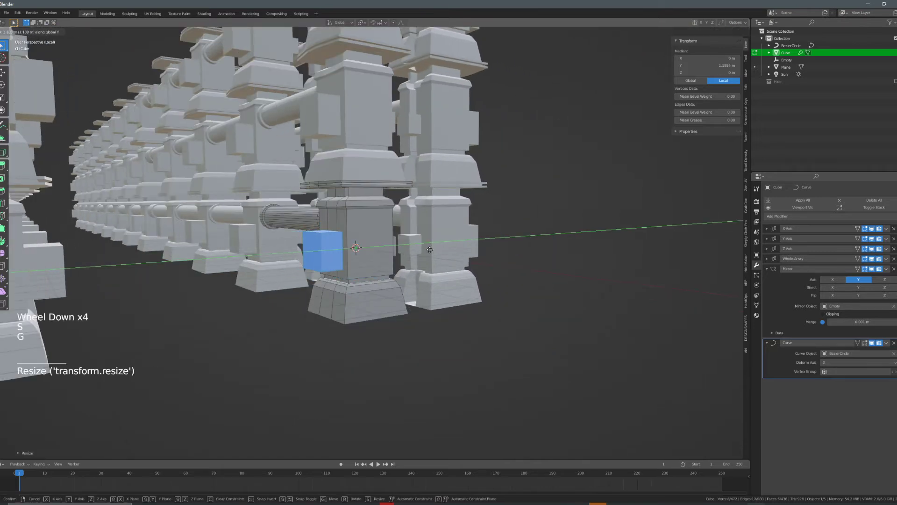
click(419, 252)
Shrink the cube and stretch it along X into a long beam across the pillar's side.
key(s)
key(s)
key(x)
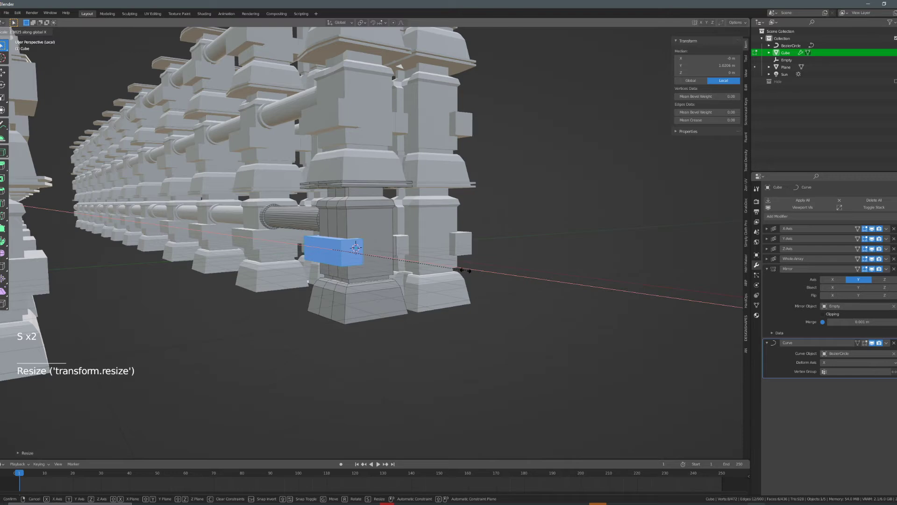
click(465, 271)
middle_drag(465, 270, 381, 167)
key(s)
click(418, 295)
Adjust the beam's height along Z and shift it along X across the shaft.
key(s)
key(z)
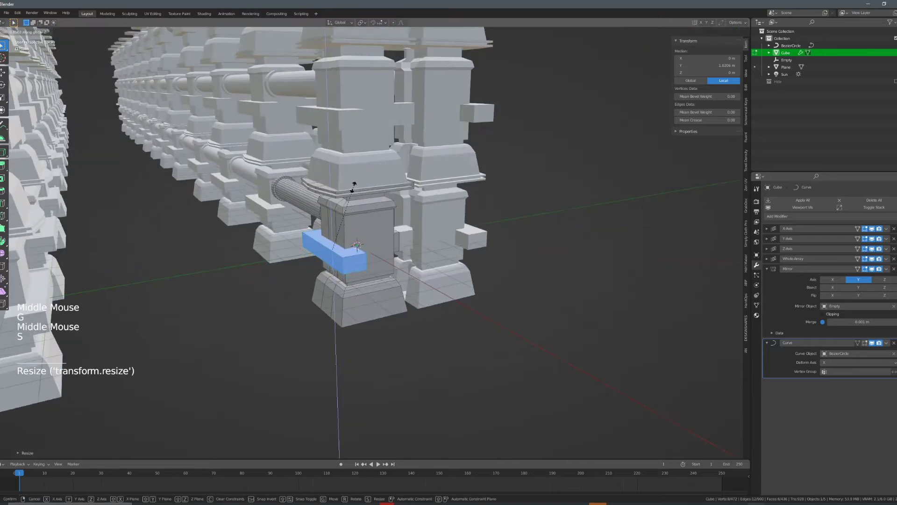
middle_drag(350, 192, 388, 205)
key(g)
key(x)
click(403, 229)
Duplicate the beam and raise the copy along Z to the flared block just above the ledge.
key(shift+d)
key(g)
key(z)
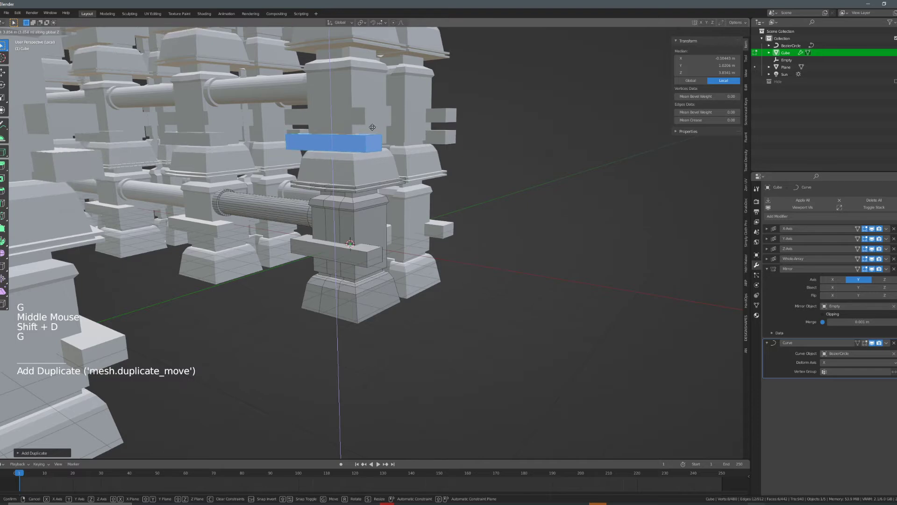
middle_drag(374, 179, 341, 185)
Duplicate the upper beam, rotate the copy 90° and move it down so it runs crosswise through the lower shaft.
middle_drag(367, 237, 344, 229)
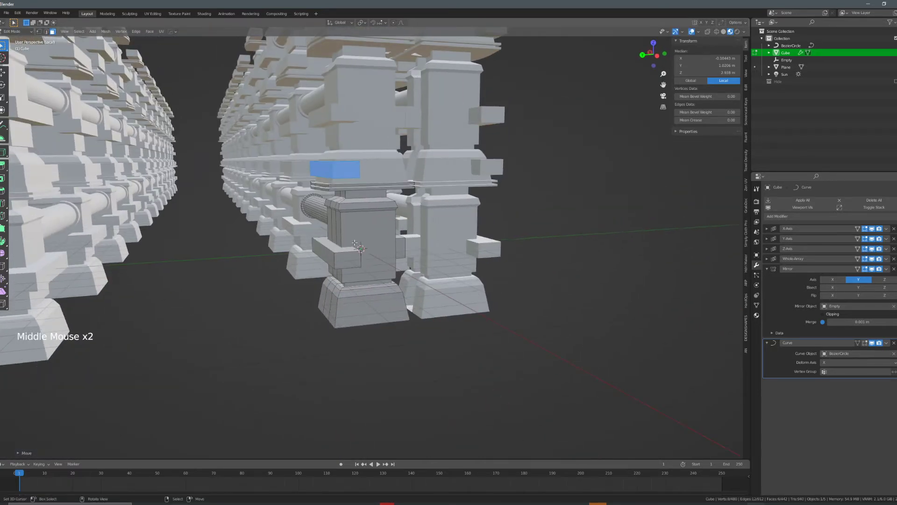
text(90)
key(Return)
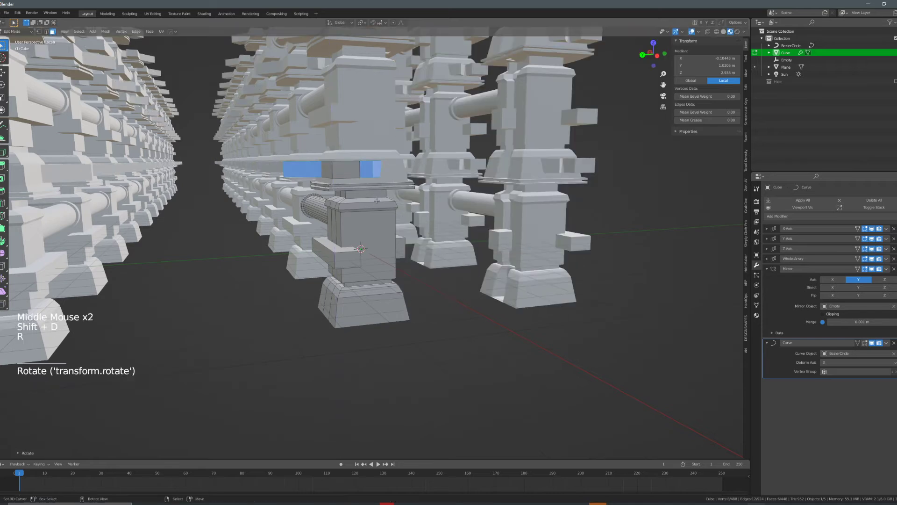
key(g)
key(g)
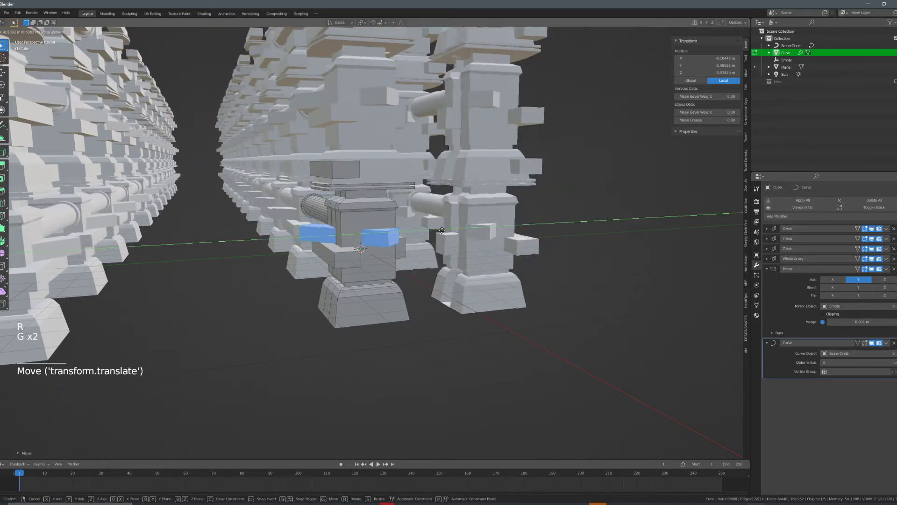
middle_drag(445, 233, 422, 212)
key(g)
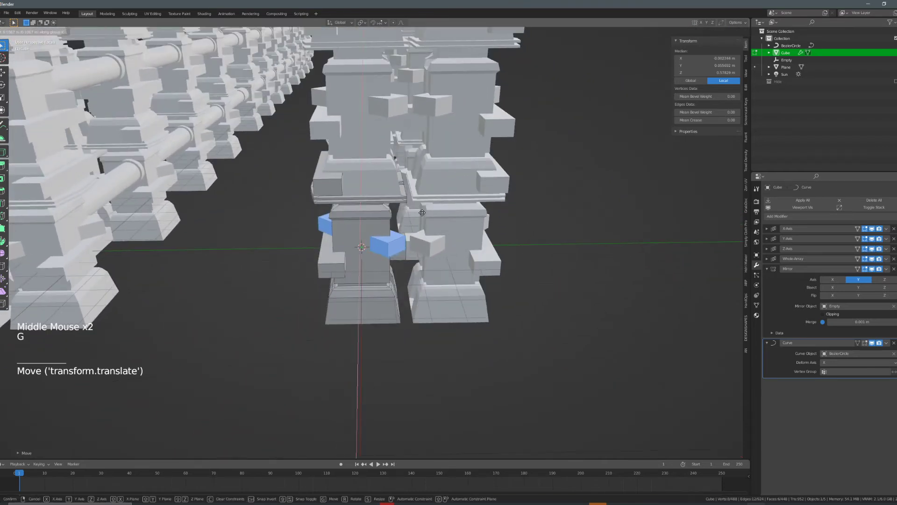
key(g)
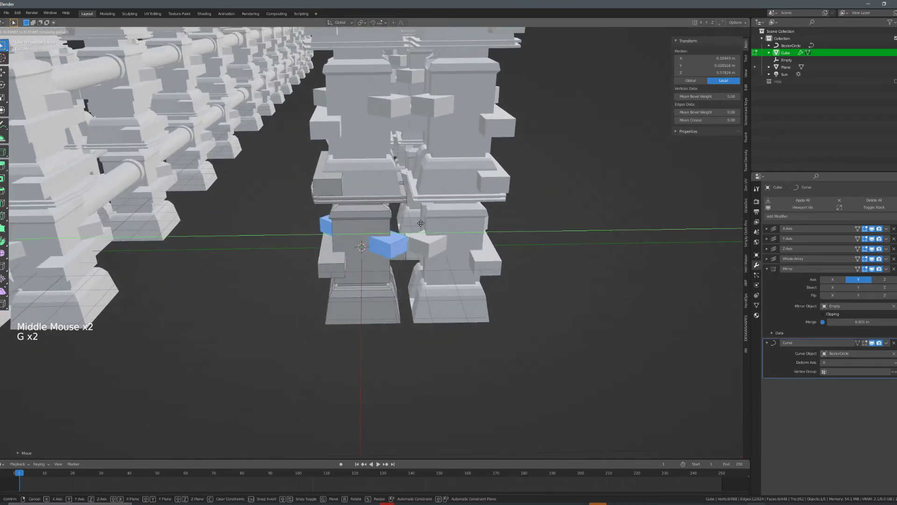
click(420, 224)
Leave edit mode and end the isolated view to show the whole scene again.
middle_drag(420, 223, 405, 279)
scroll(425, 229, up, 2)
scroll(411, 247, down, 5)
key(Tab)
scroll(400, 260, down, 4)
key(a)
scroll(499, 260, down, 3)
middle_drag(551, 279, 448, 243)
right_click(409, 252)
key(KP_Divide)
Scale the Bezier circle up to about 21.69.
shift+middle_drag(449, 243, 518, 189)
right_click(514, 205)
key(s)
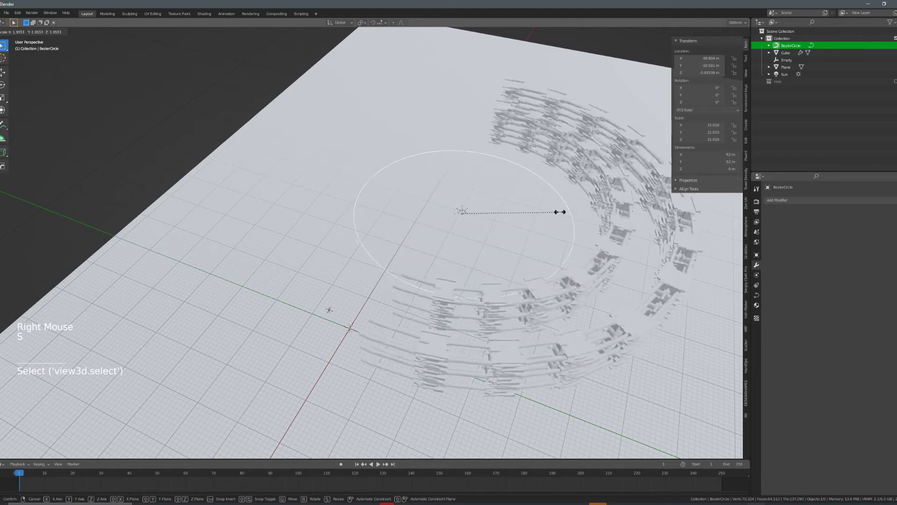
click(525, 194)
Rotate the Bezier circle about the global X axis so the ring structure tilts up out of the ground plane.
key(r)
right_click(480, 189)
middle_drag(481, 189, 529, 165)
key(r)
key(x)
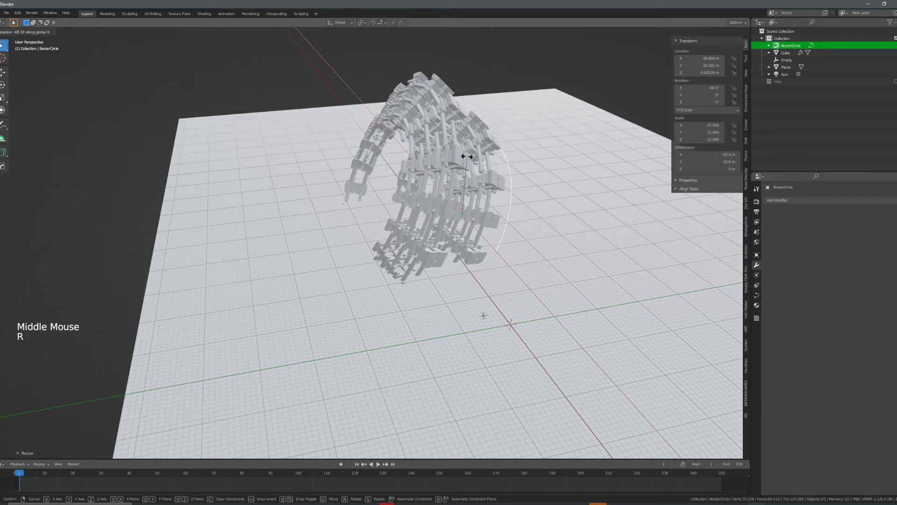
click(491, 171)
mouse_move(491, 171)
middle_down()
mouse_move(498, 173)
mouse_move(495, 156)
middle_up()
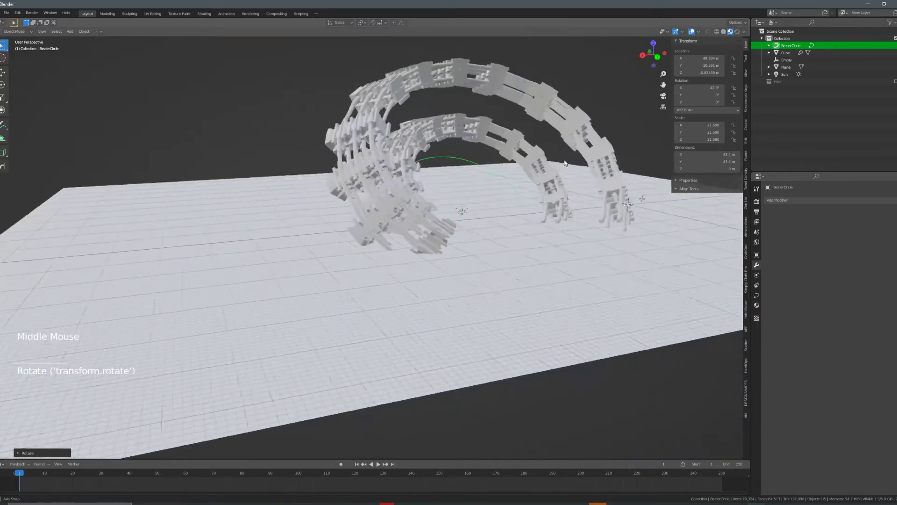
key(r)
key(x)
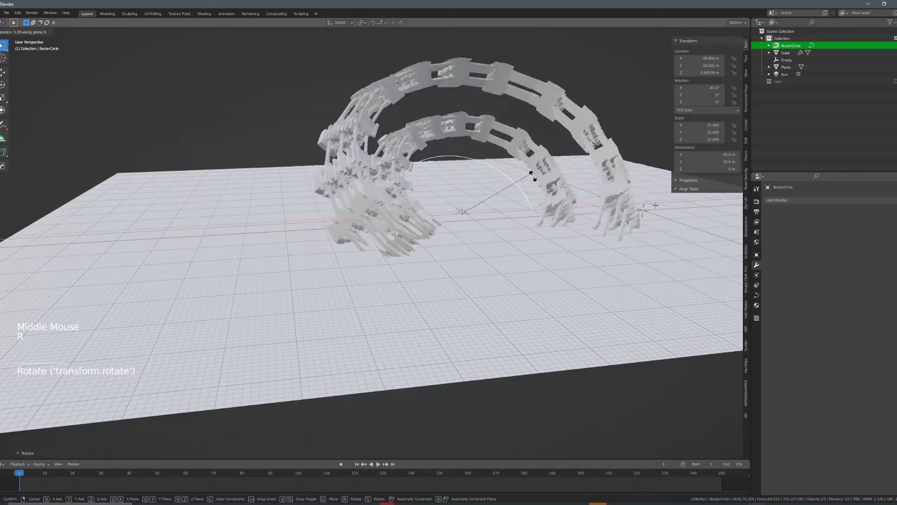
click(516, 189)
Try a count of 1 in the ring structure's WholeArray modifier and restore the count to 3.
right_click(590, 173)
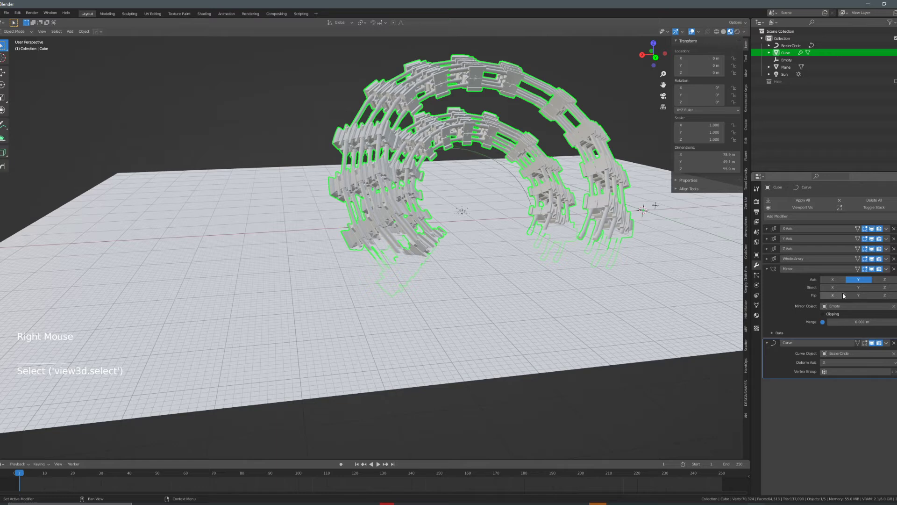
click(767, 258)
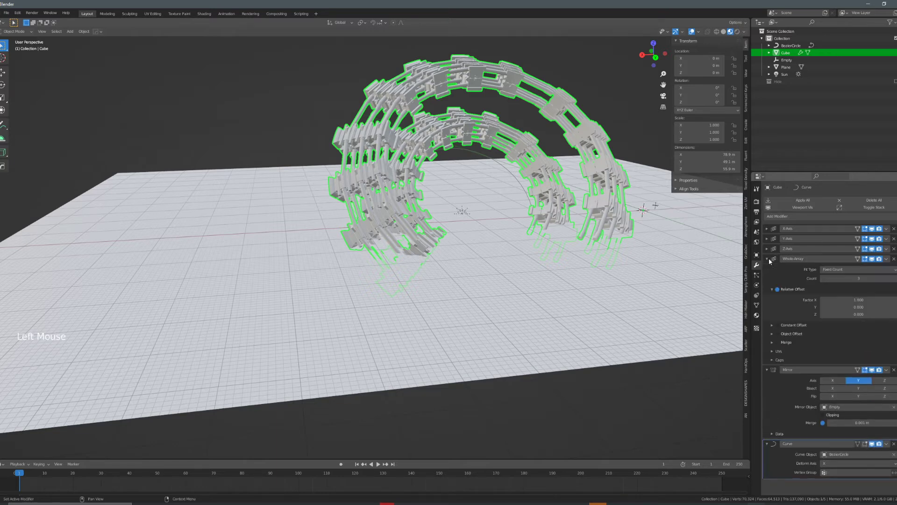
click(823, 279)
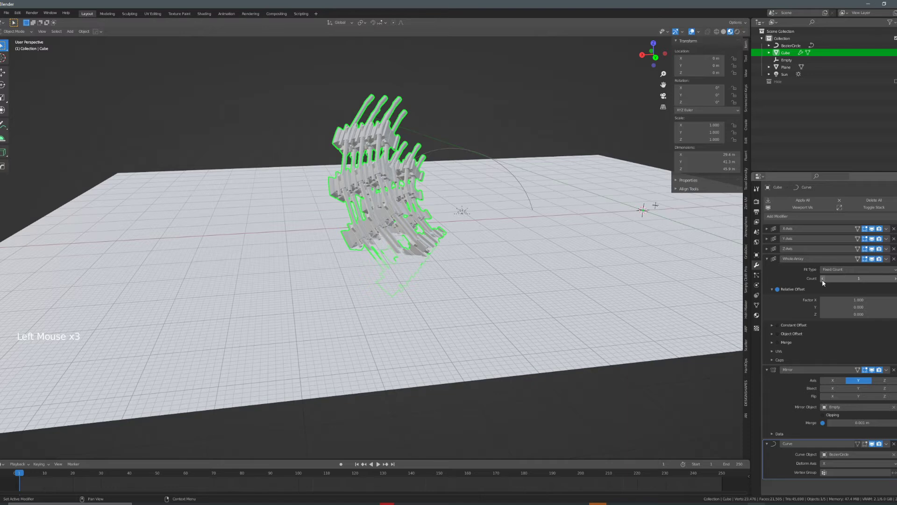
click(895, 278)
click(895, 278)
Try lowering the X-Axis array modifier's count by two and restore it.
click(767, 229)
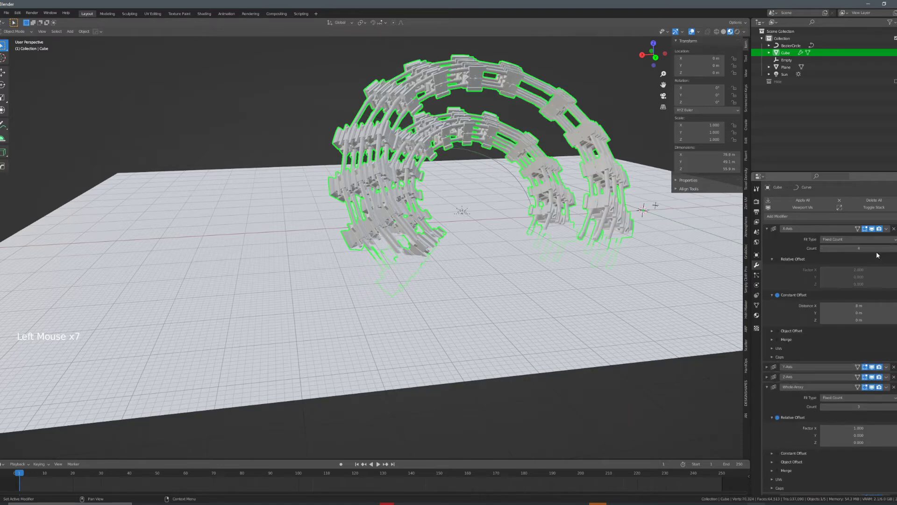
click(824, 248)
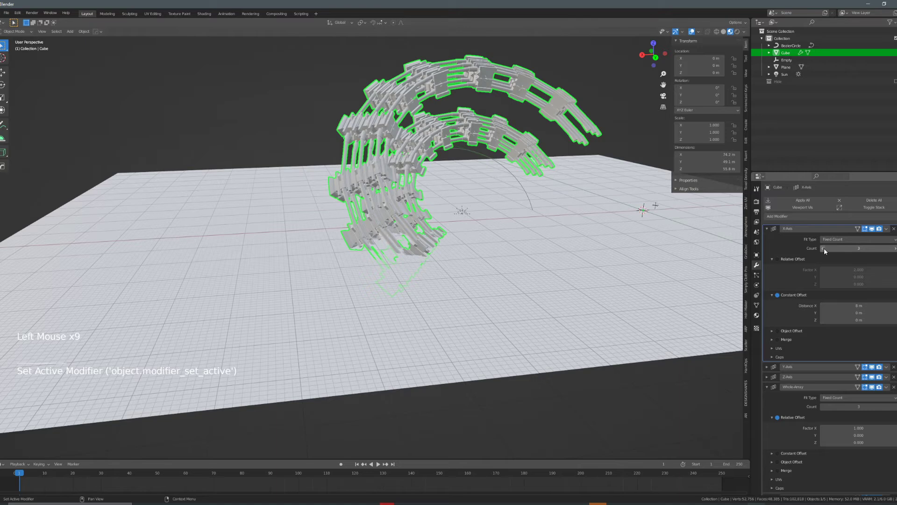
click(823, 248)
click(895, 249)
click(895, 248)
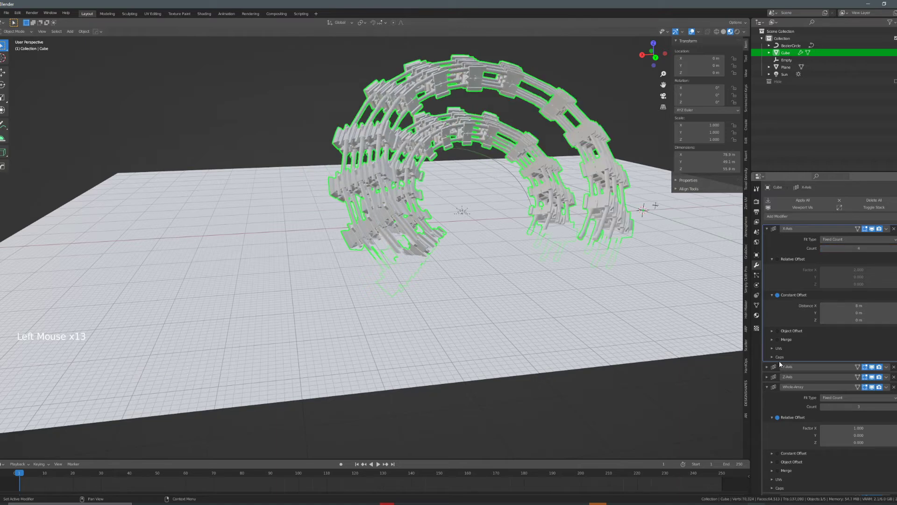
Raise the count of the ring structure's Y-Axis array modifier to 3.
click(896, 387)
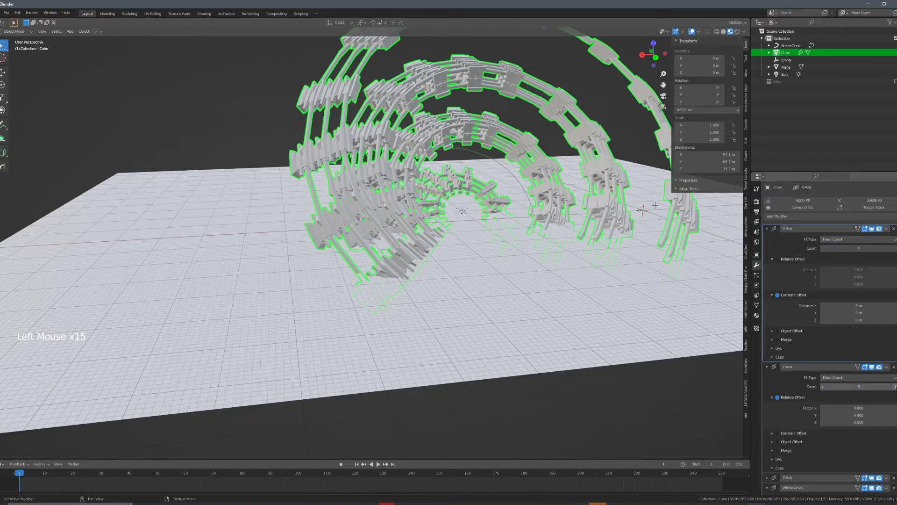
scroll(608, 224, down, 3)
middle_drag(607, 225, 592, 247)
Move the ground plane along the global Y axis so it lies better beneath the ring structure.
right_click(431, 200)
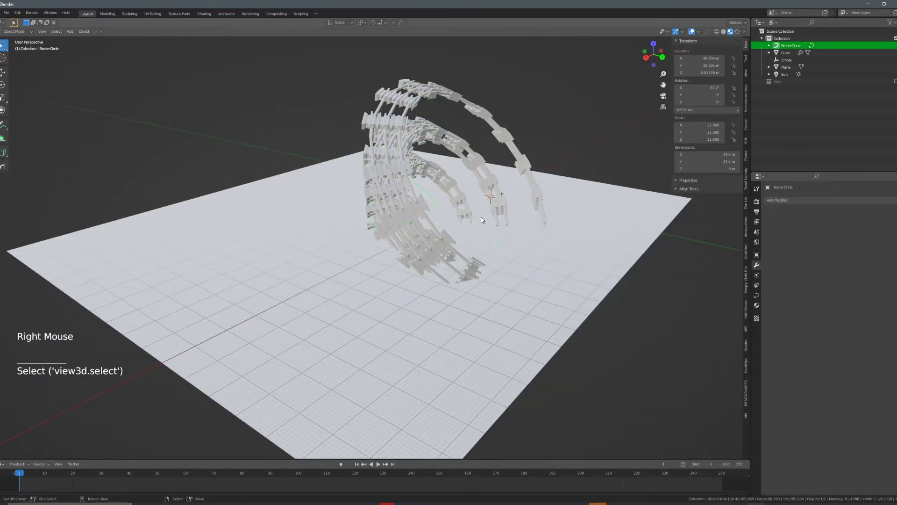
key(g)
key(x)
right_click(537, 249)
key(g)
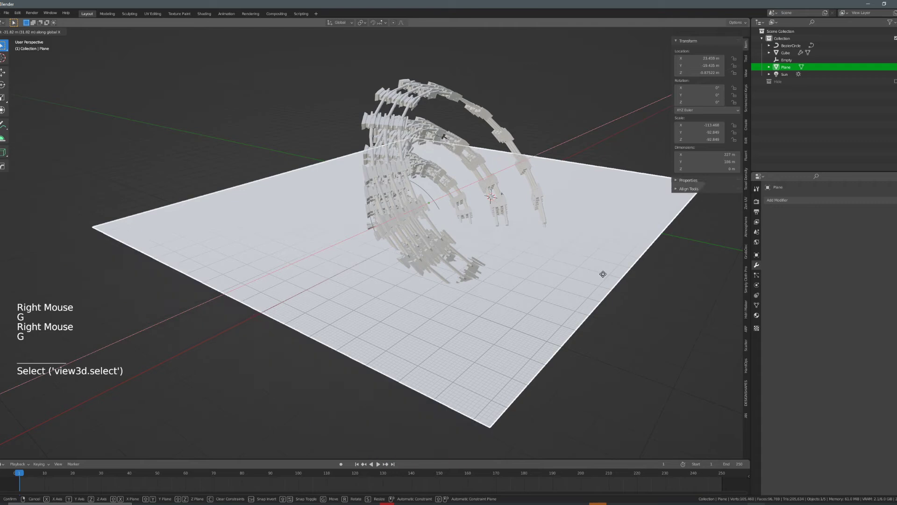
key(g)
key(g)
click(633, 292)
middle_drag(633, 292, 593, 236)
Try turning the Bezier circle upright about the global X axis, to about -90°.
right_click(511, 270)
right_click(579, 239)
right_click(540, 255)
key(r)
key(x)
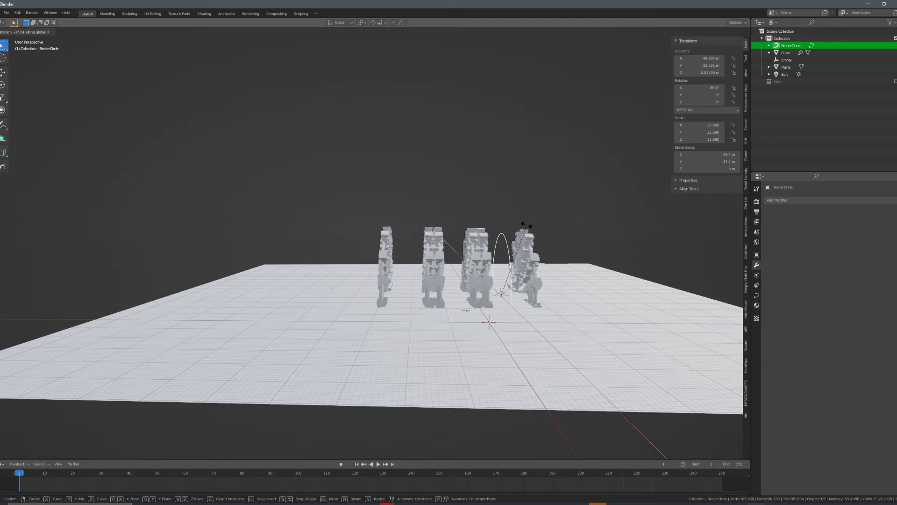
click(529, 230)
scroll(529, 230, up, 2)
middle_drag(529, 230, 470, 255)
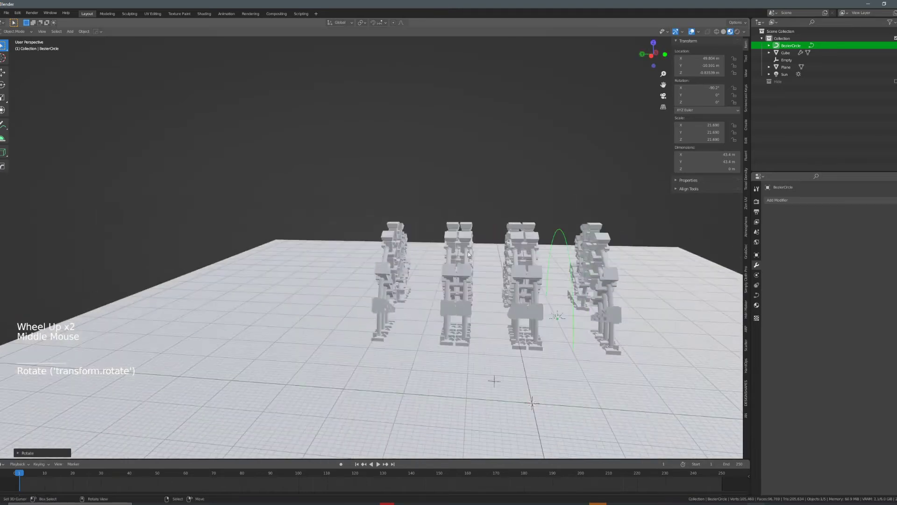
Rotate the Bezier circle about the global X axis to about -57.7° and scale it up to about 22.2.
key(r)
key(x)
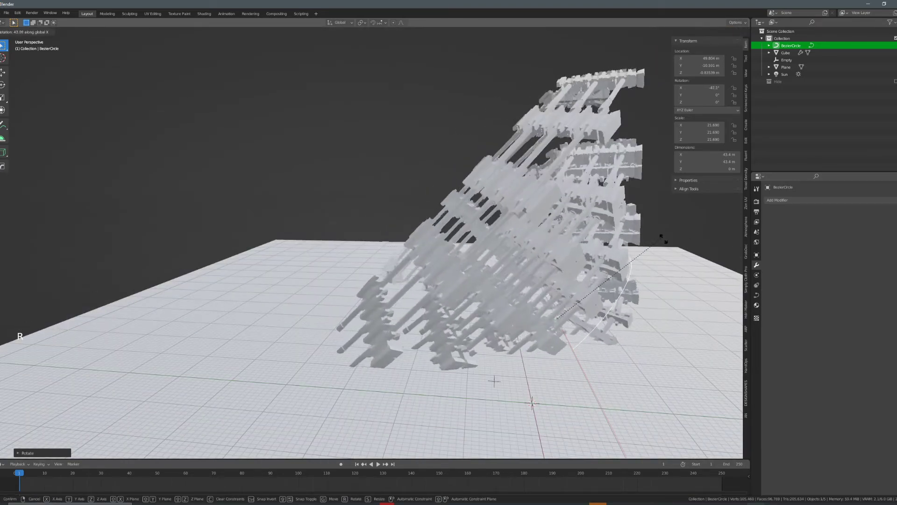
click(635, 232)
key(s)
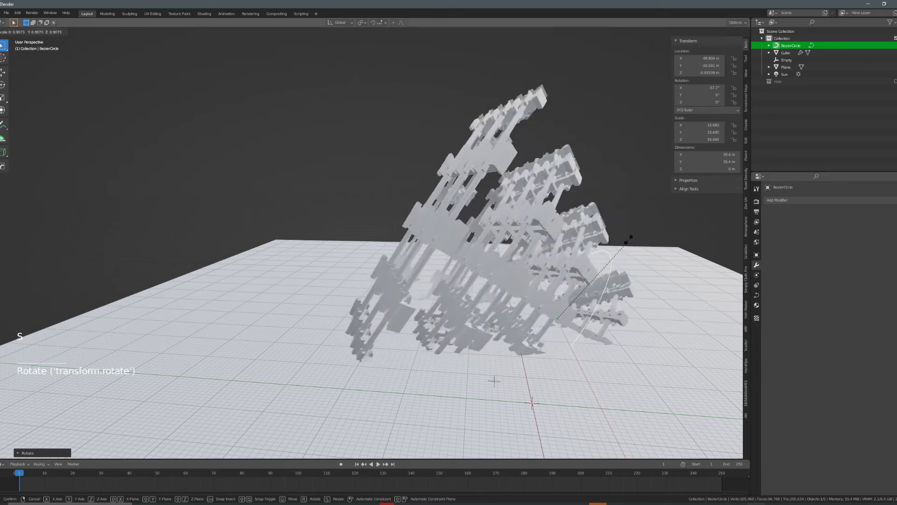
click(643, 236)
middle_drag(643, 237, 565, 229)
middle_drag(566, 229, 508, 221)
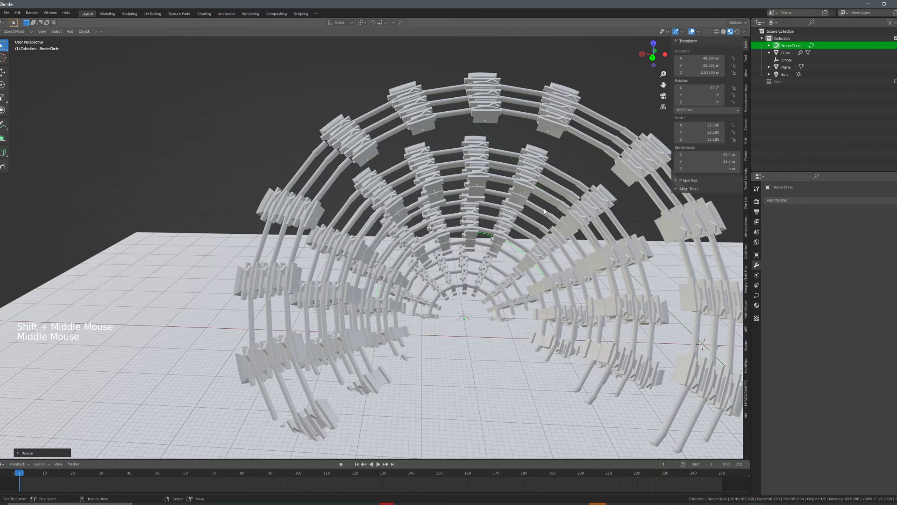
Adjust the ground plane's height and tilt it about the global X axis to about -4°.
scroll(472, 275, down, 4)
middle_drag(472, 275, 608, 275)
right_click(626, 274)
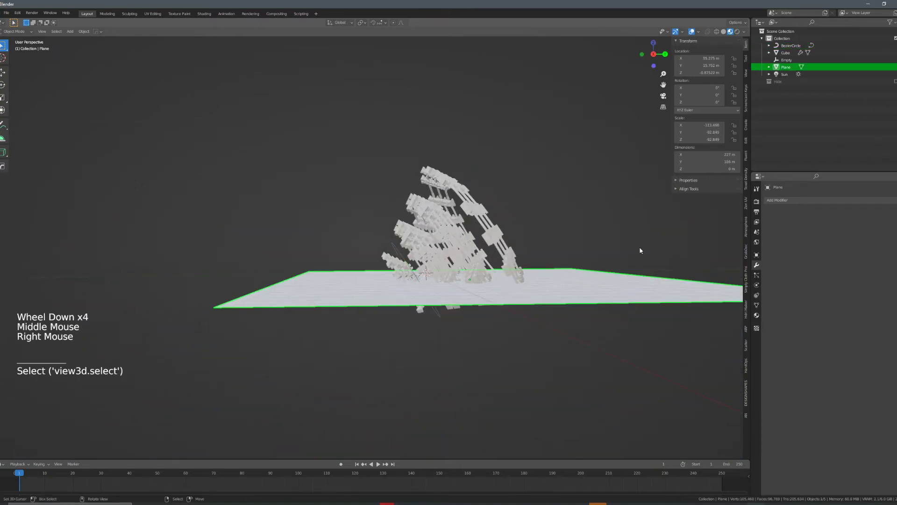
key(g)
key(r)
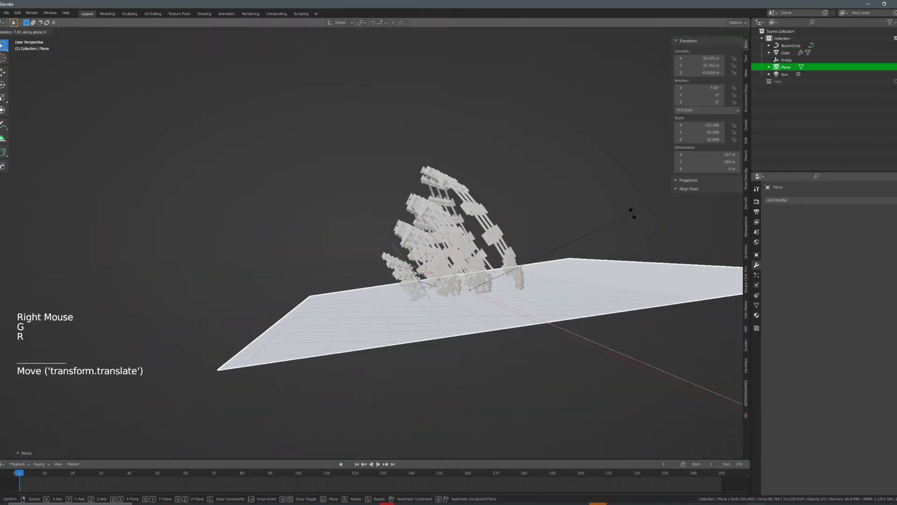
click(644, 246)
Examine how the ring structure sits on the tilted ground plane from several angles.
middle_drag(645, 247, 555, 298)
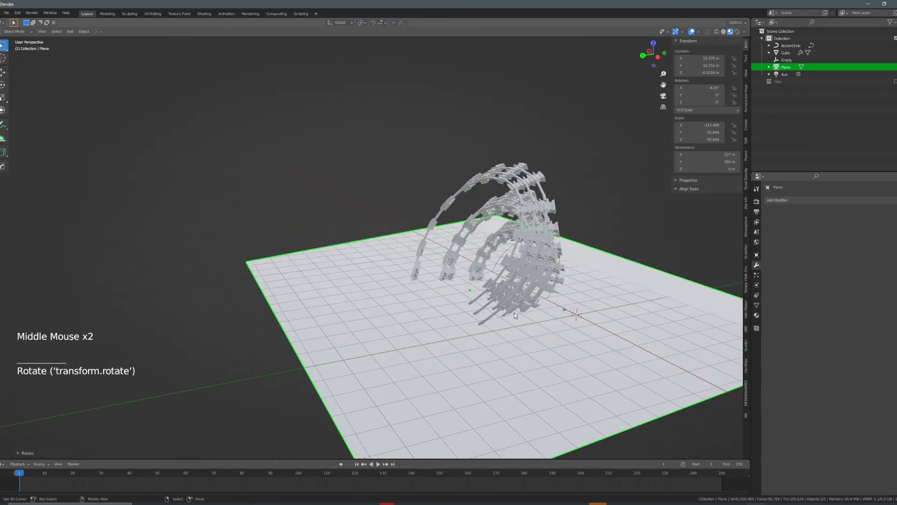
mouse_move(475, 305)
middle_down()
mouse_move(509, 315)
mouse_move(499, 326)
mouse_move(486, 318)
middle_up()
scroll(502, 322, up, 3)
scroll(502, 322, up, 1)
middle_drag(486, 318, 531, 321)
scroll(462, 327, down, 3)
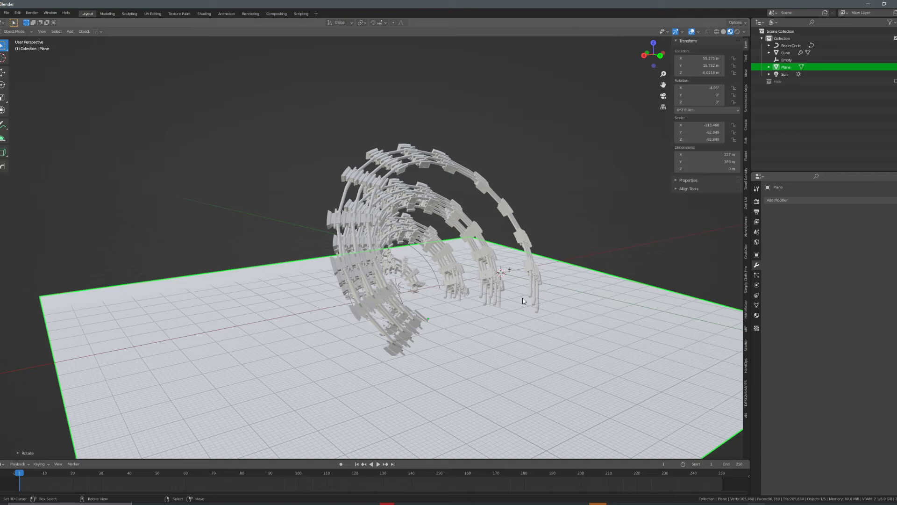
middle_drag(456, 211, 569, 180)
scroll(569, 181, down, 2)
Show the viewport in rendered shading with nothing selected to check the ring structure's shadows on the ground plane.
click(737, 31)
scroll(472, 239, up, 4)
mouse_move(472, 240)
middle_down()
mouse_move(674, 239)
mouse_move(602, 246)
mouse_move(487, 295)
middle_up()
scroll(496, 240, down, 2)
scroll(675, 238, down, 2)
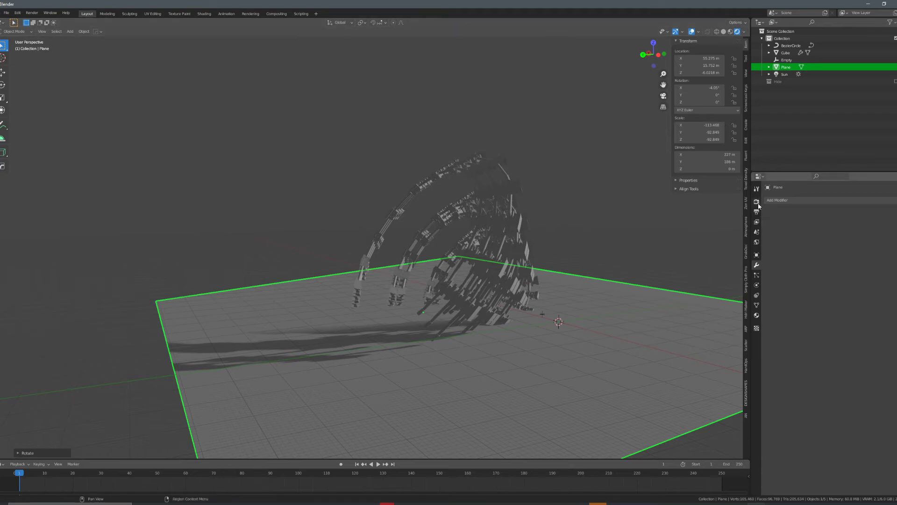
middle_drag(554, 241, 629, 243)
key(a)
middle_drag(629, 243, 596, 277)
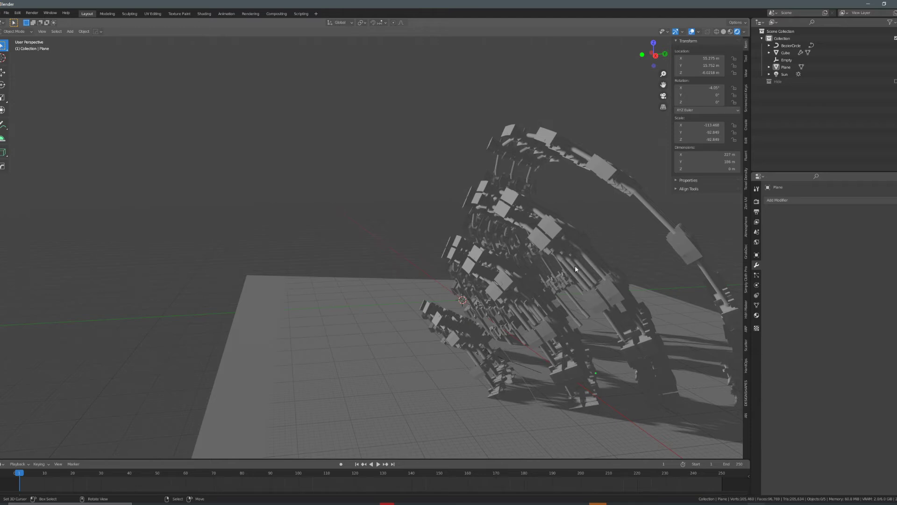
middle_drag(576, 260, 472, 252)
scroll(537, 260, down, 3)
scroll(469, 225, down, 4)
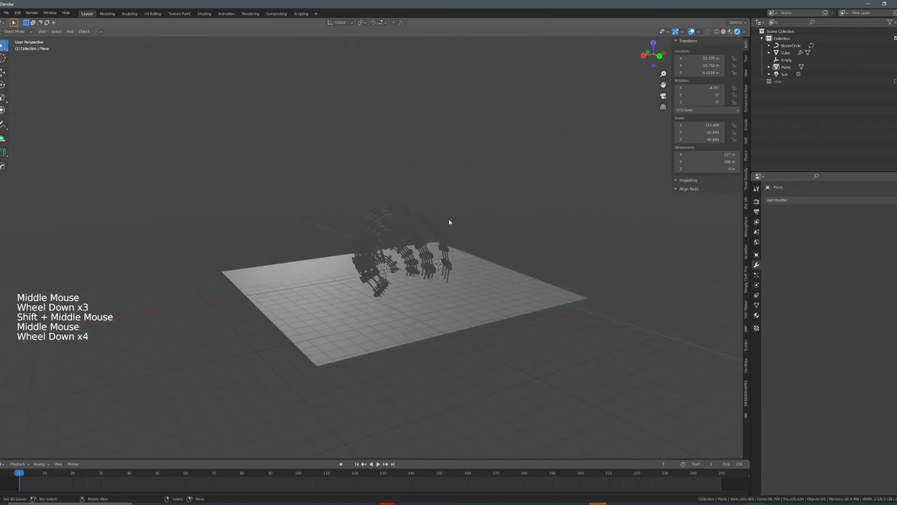
Set the scene's render engine to Workbench and view the ring structure up close.
click(757, 201)
click(756, 189)
click(756, 201)
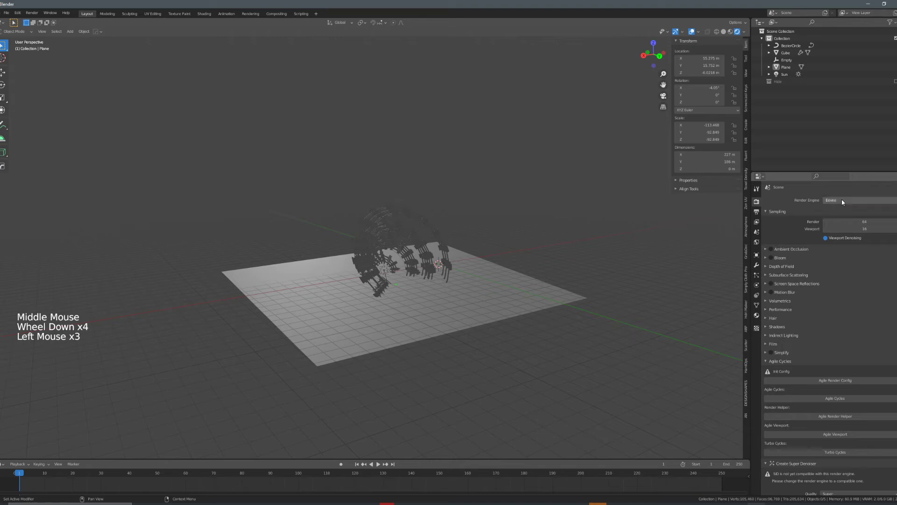
click(844, 216)
scroll(468, 253, up, 3)
middle_drag(467, 252, 532, 250)
shift+middle_drag(533, 251, 561, 236)
middle_drag(560, 236, 545, 287)
scroll(472, 281, up, 3)
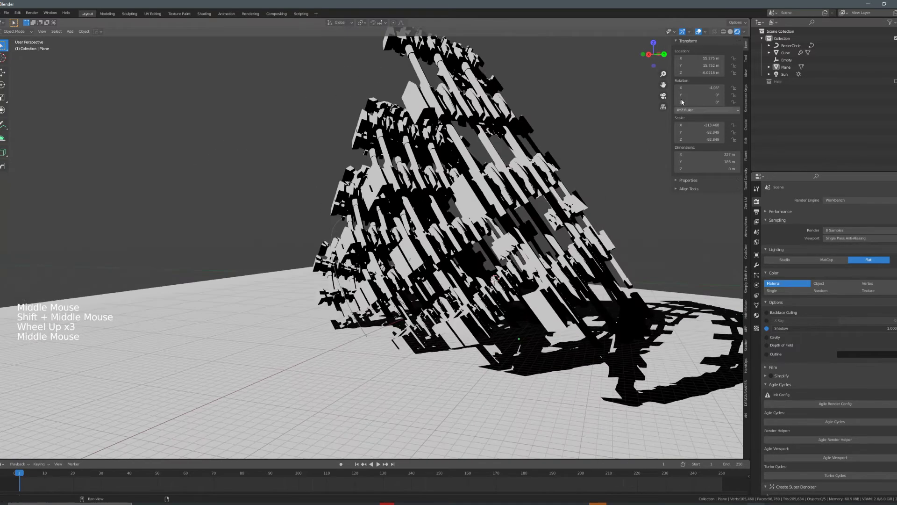
Change the Workbench shadow light direction so the ring structure's shadow falls toward the opposite side of the ground plane.
scroll(583, 142, down, 2)
middle_drag(583, 142, 405, 193)
middle_drag(484, 233, 507, 246)
scroll(467, 224, down, 3)
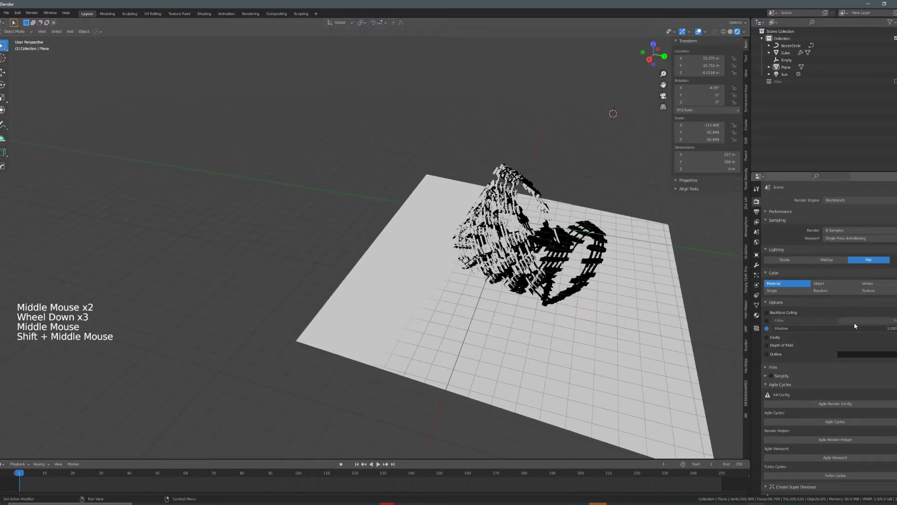
mouse_move(894, 296)
mouse_down()
mouse_move(845, 285)
mouse_move(854, 265)
mouse_move(887, 276)
mouse_move(879, 285)
mouse_move(888, 299)
mouse_move(848, 265)
mouse_up()
middle_drag(608, 266, 551, 261)
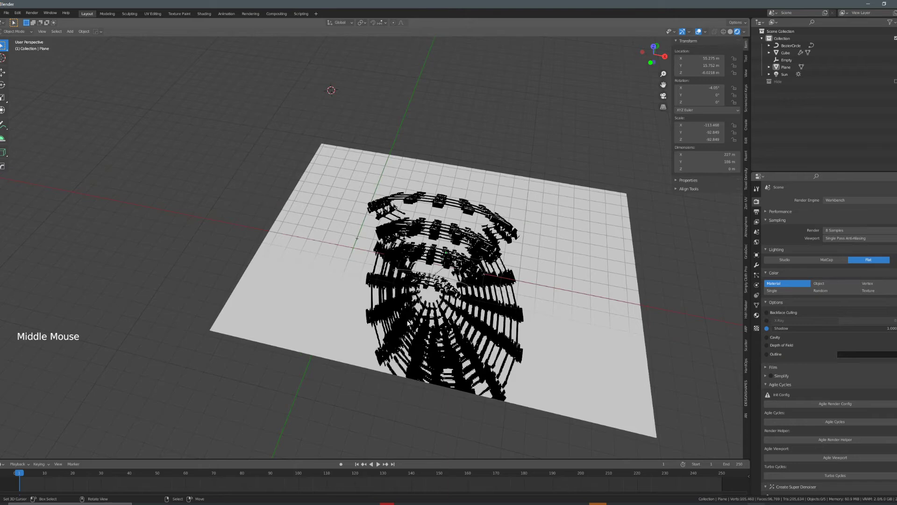
Stretch the ground plane along the global Y axis to about 265 m so it catches the whole shadow.
right_click(569, 297)
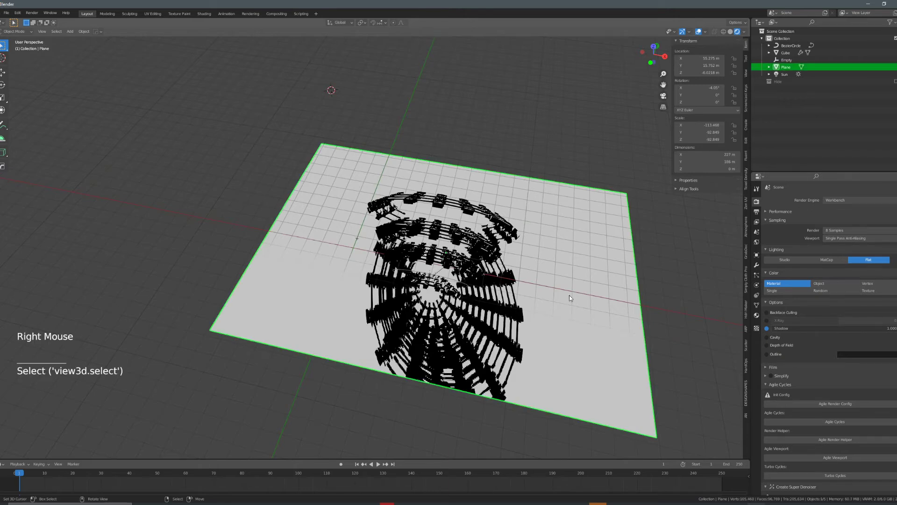
key(s)
key(s)
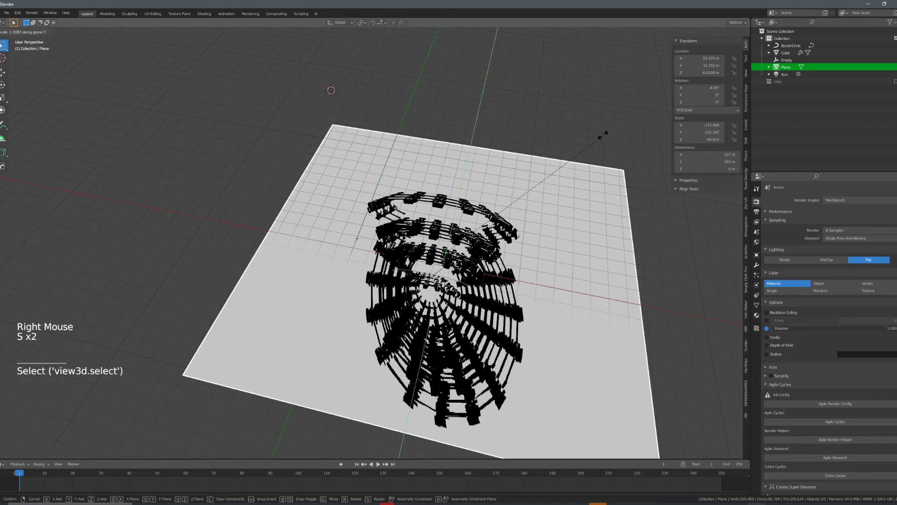
click(611, 123)
Try moving the stretched ground plane and undo the move.
key(g)
click(585, 209)
middle_drag(585, 208, 515, 191)
key(ctrl+z)
Shift the ground plane vertically and rotate it about the global X axis beneath the ring structure.
key(g)
click(588, 183)
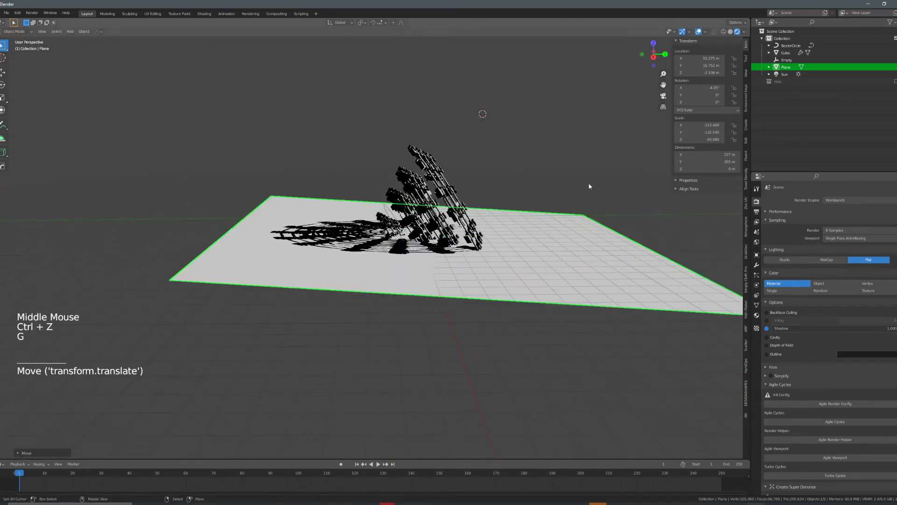
key(r)
key(x)
click(582, 199)
Examine the ring structure and its cast shadow closely from several sides.
middle_drag(581, 198, 619, 243)
scroll(582, 203, up, 1)
scroll(602, 307, up, 5)
shift+middle_drag(550, 277, 540, 227)
scroll(560, 276, up, 1)
scroll(573, 294, down, 2)
scroll(598, 324, down, 2)
scroll(598, 324, up, 2)
right_click(498, 175)
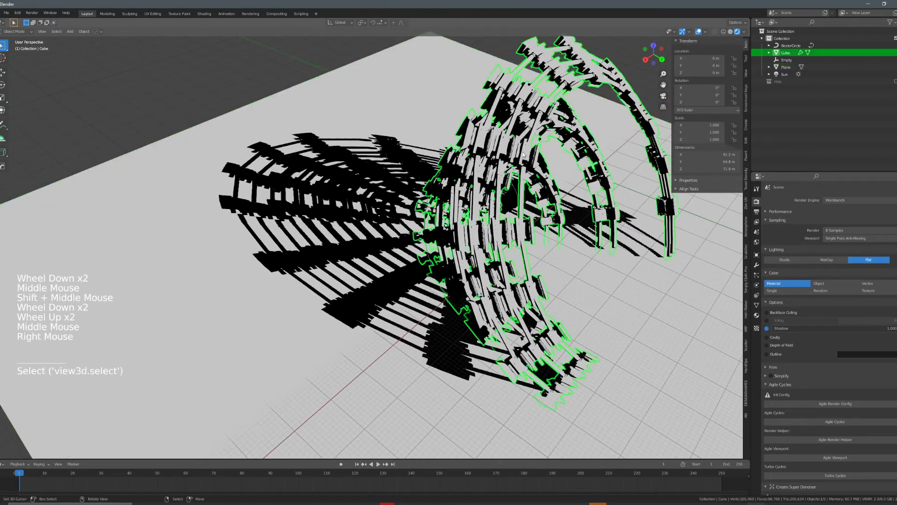
scroll(501, 173, down, 2)
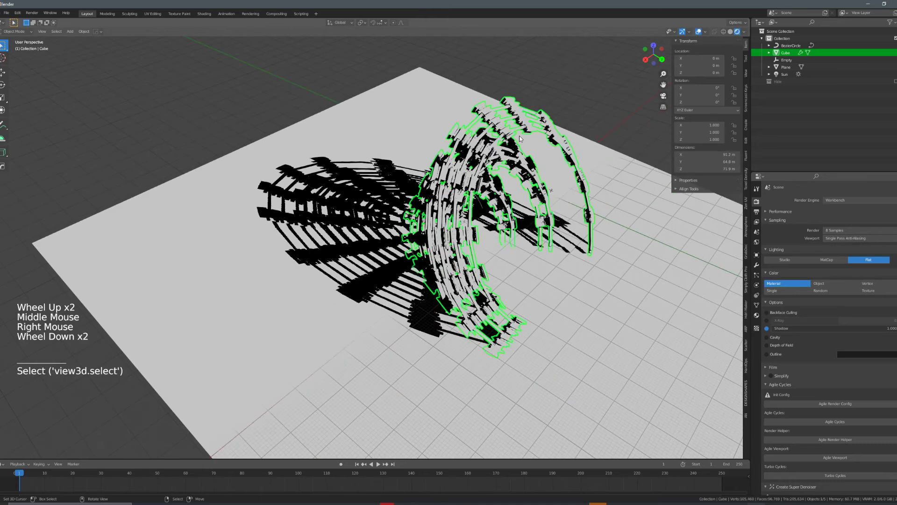
middle_drag(450, 210, 430, 83)
key(a)
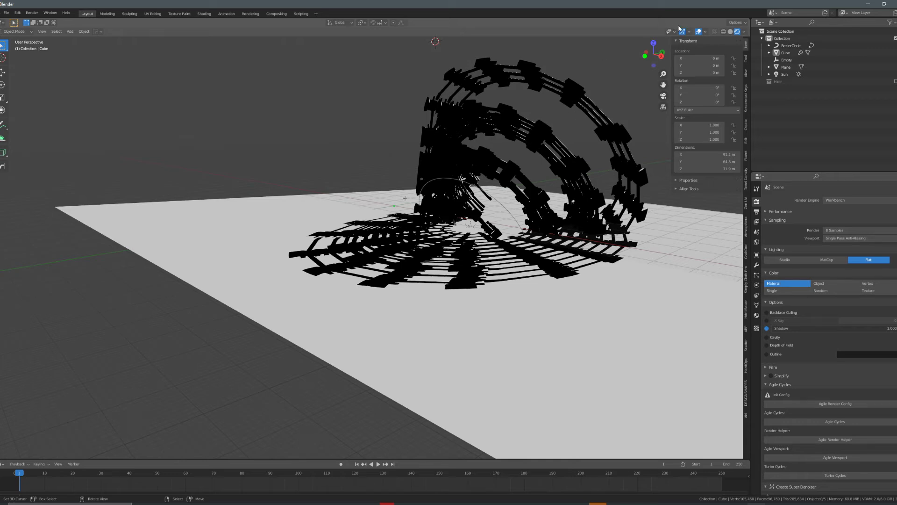
Inspect the ring structure and its shadow with the viewport overlays hidden, and show the overlays again.
shift+middle_drag(557, 112, 536, 120)
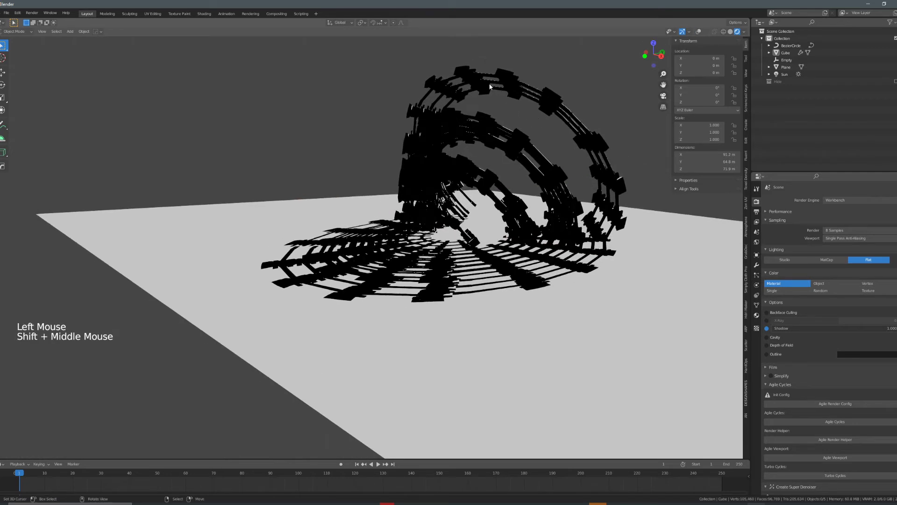
middle_drag(556, 189, 467, 268)
scroll(561, 260, up, 3)
scroll(449, 241, down, 2)
shift+middle_drag(467, 268, 444, 277)
middle_drag(444, 277, 421, 299)
shift+middle_drag(421, 299, 476, 301)
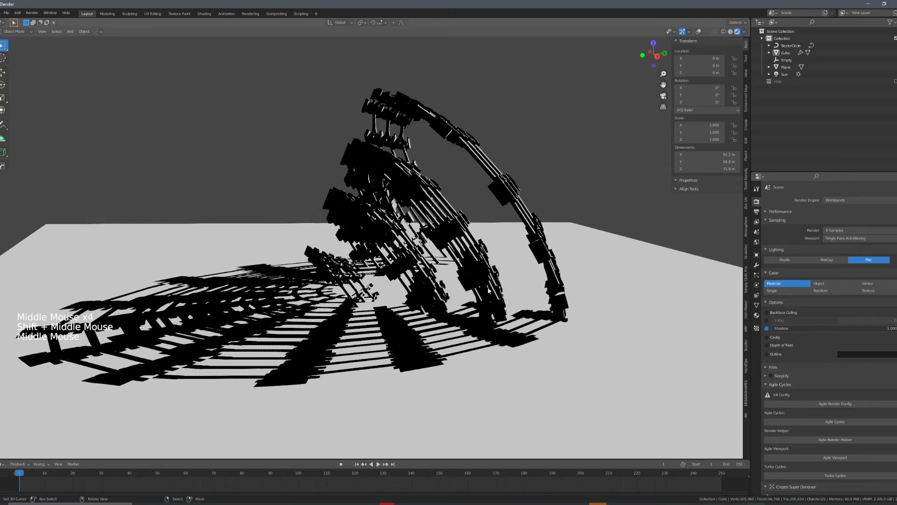
scroll(481, 286, down, 2)
middle_drag(471, 282, 638, 269)
click(698, 31)
Select the ring structure and collapse the settings of all its modifiers.
middle_drag(315, 100, 503, 176)
right_click(503, 175)
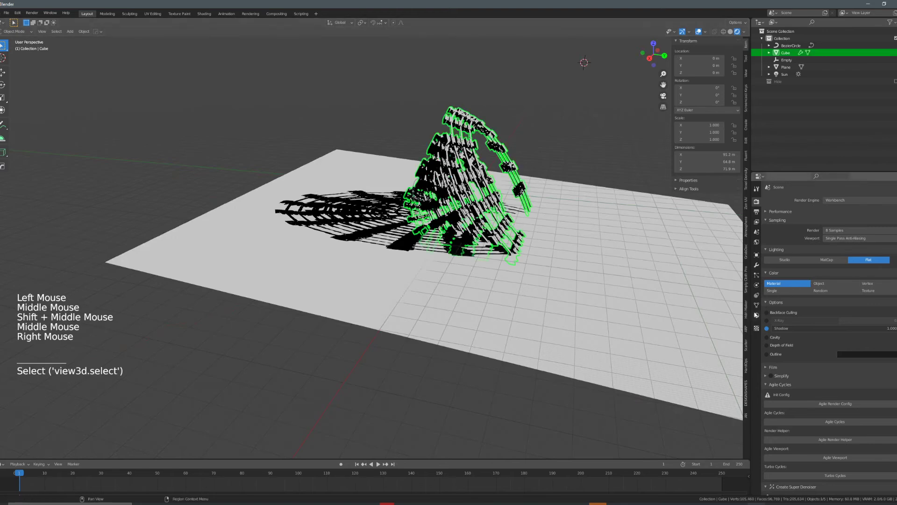
click(756, 265)
click(767, 238)
click(767, 249)
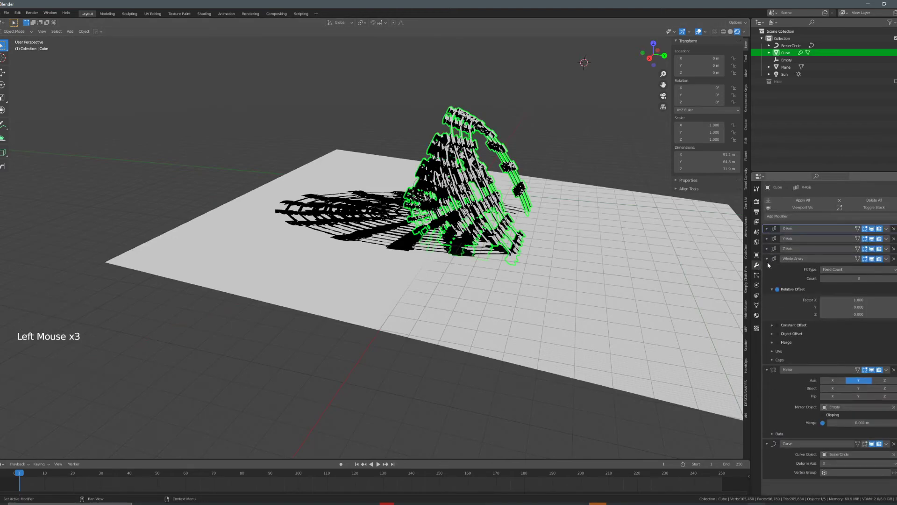
click(767, 258)
click(767, 268)
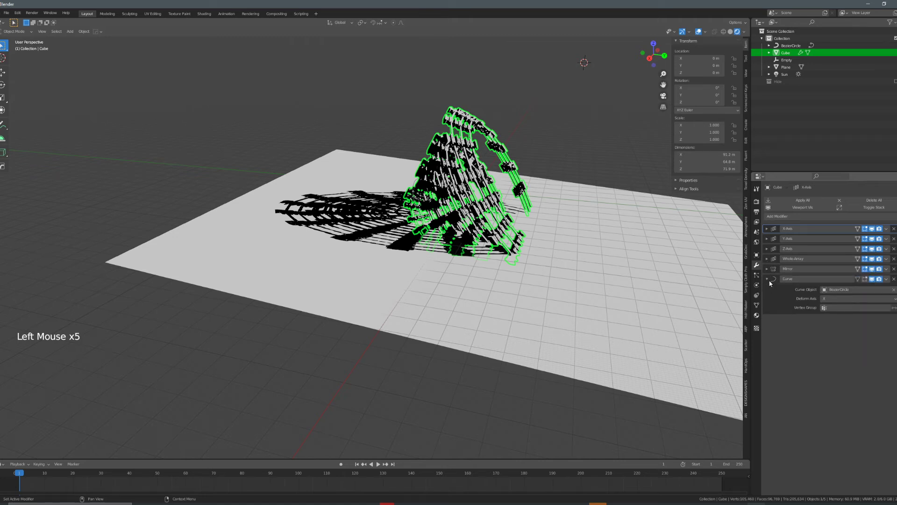
click(767, 279)
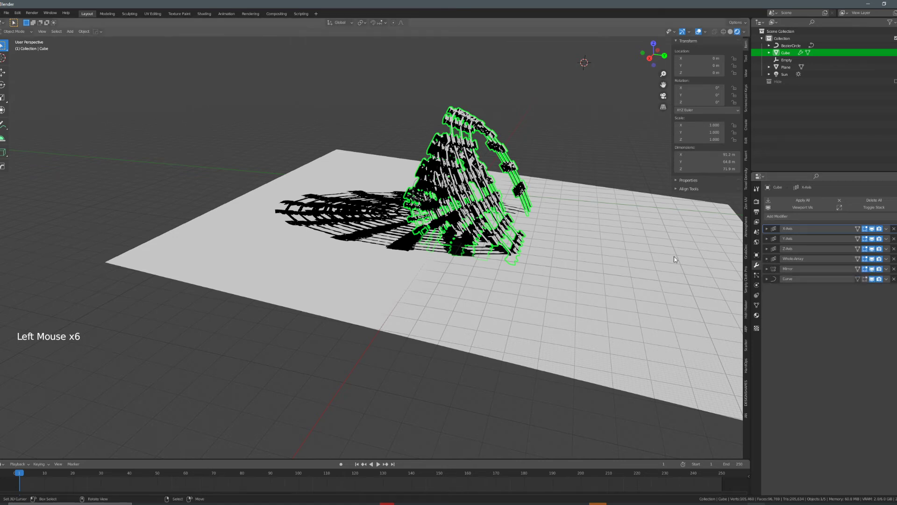
Set the render engine back to Eevee and the viewport to Material Preview shading.
click(757, 201)
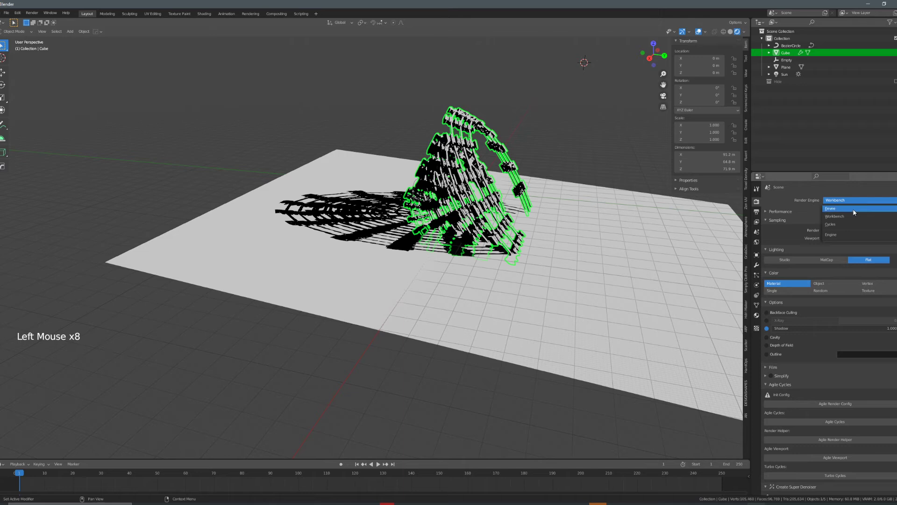
click(854, 208)
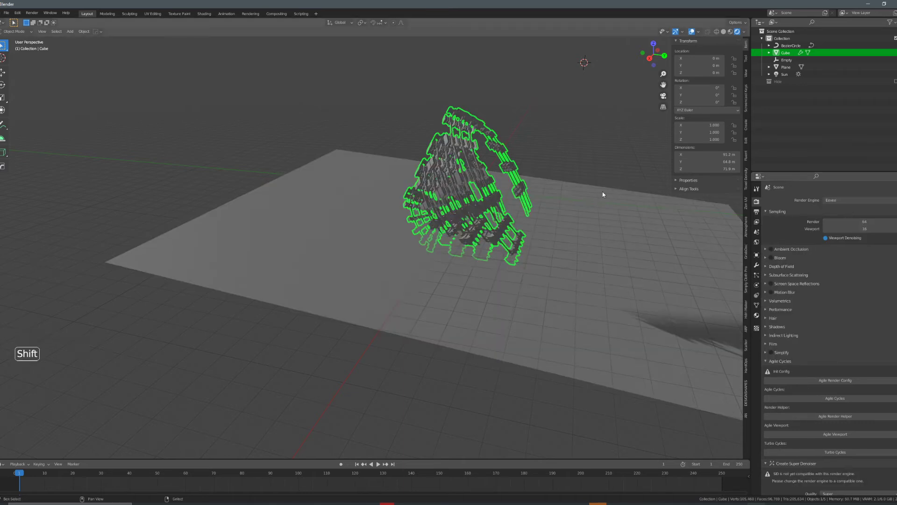
shift+middle_drag(669, 70, 663, 89)
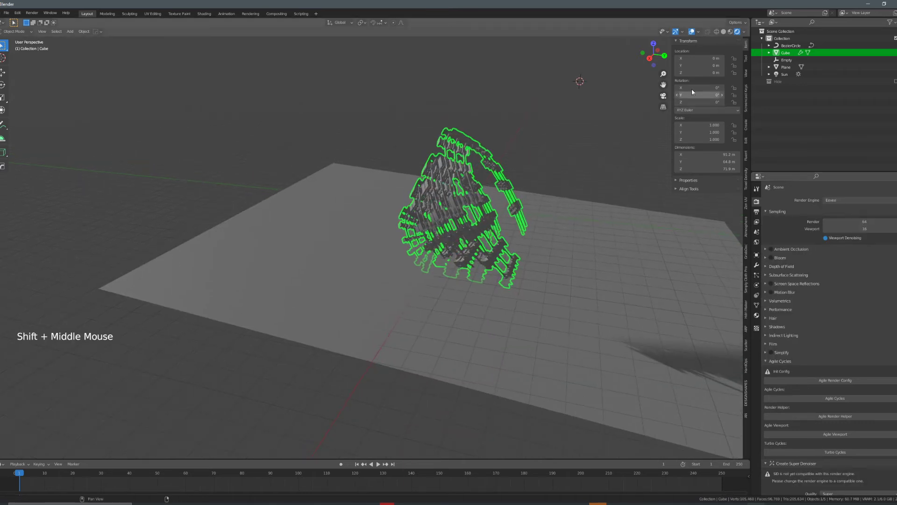
click(730, 32)
scroll(505, 201, up, 4)
mouse_move(546, 149)
shift+middle_down()
mouse_move(504, 201)
mouse_move(532, 178)
shift+middle_up()
scroll(532, 177, down, 4)
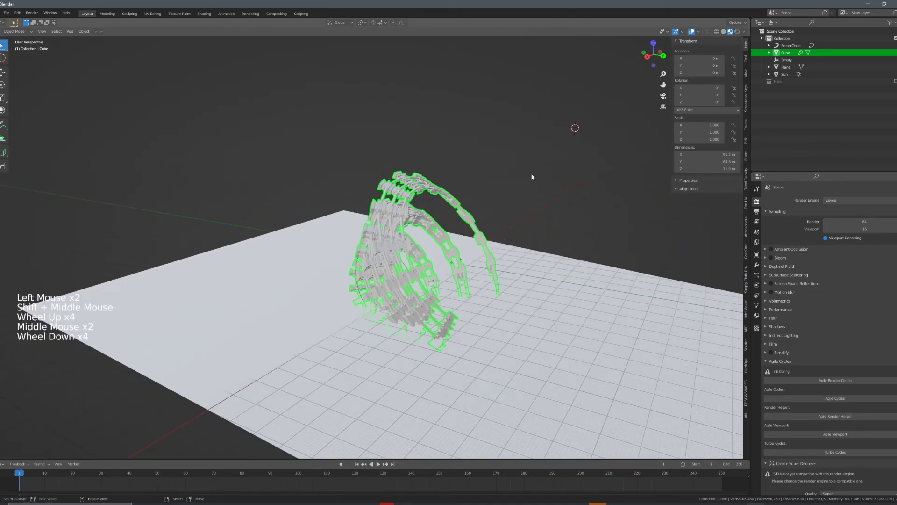
Switch the viewport to Solid shading and try several of the Studio lighting presets.
click(745, 31)
click(723, 32)
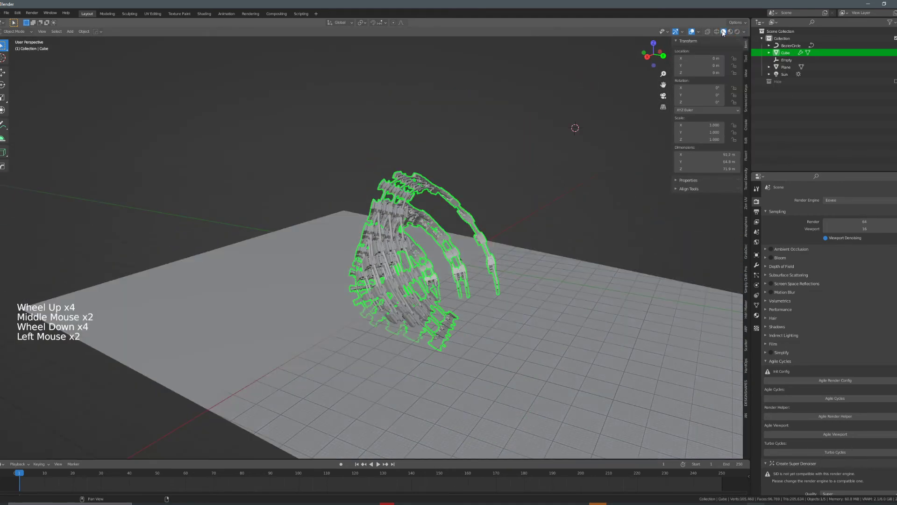
click(745, 32)
click(733, 85)
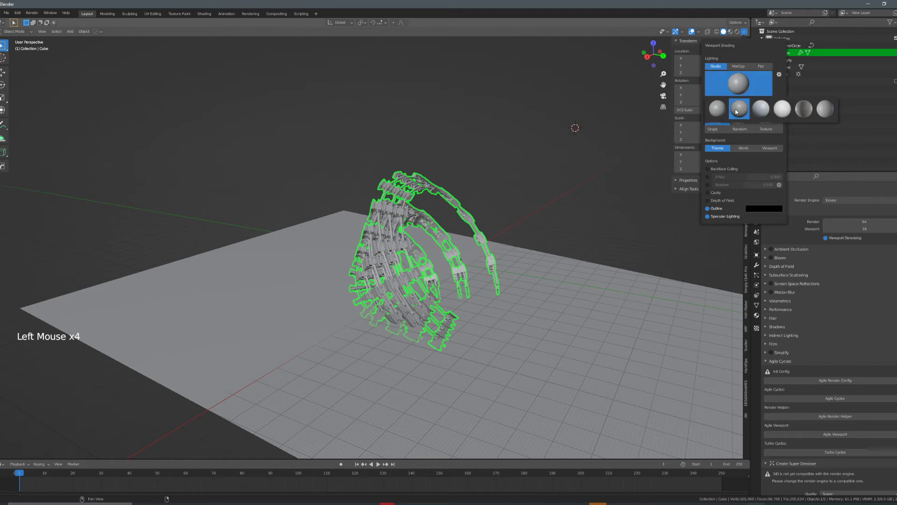
click(761, 111)
click(754, 88)
click(785, 110)
Set the viewport lighting to MatCap, try a dark and a light grey sphere, and deselect all objects.
click(738, 67)
click(743, 84)
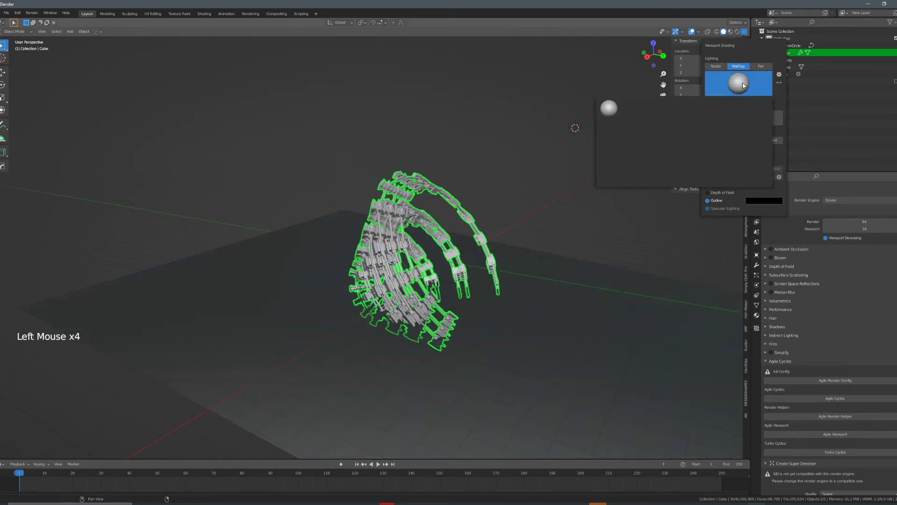
click(648, 114)
click(738, 84)
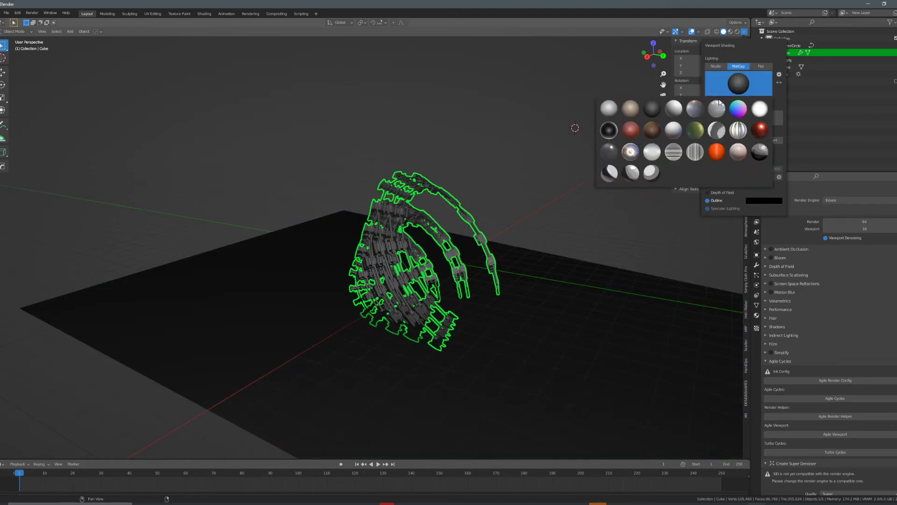
click(609, 108)
key(a)
mouse_move(470, 168)
middle_down()
mouse_move(506, 157)
mouse_move(455, 172)
middle_up()
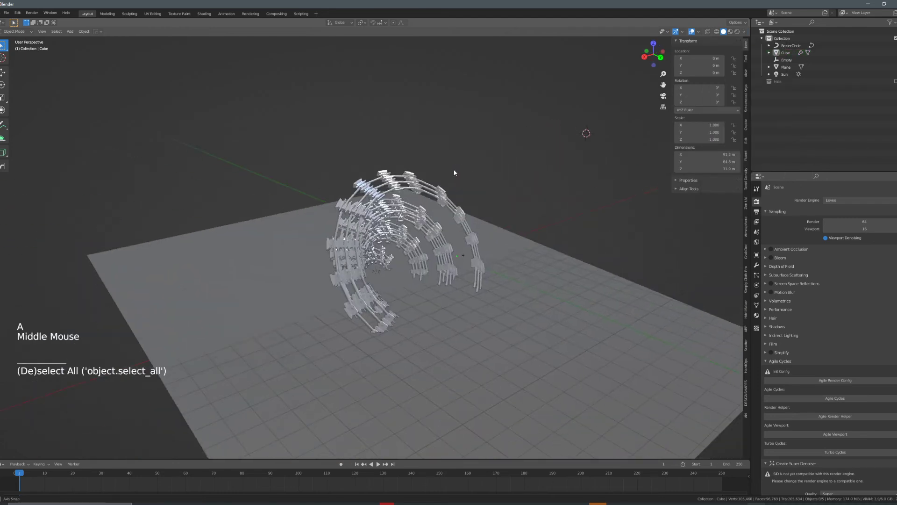
Enable Shadow in the viewport shading, raise its intensity and adjust the shadow light direction.
click(745, 32)
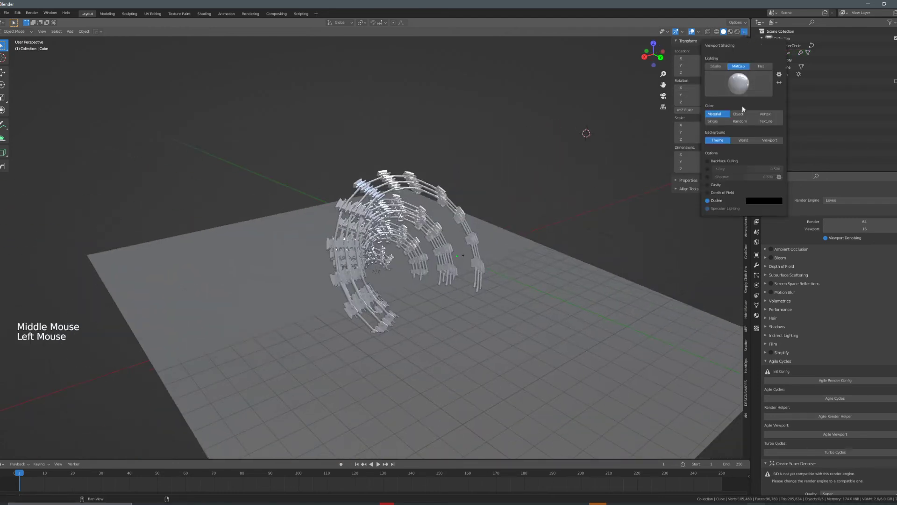
click(707, 178)
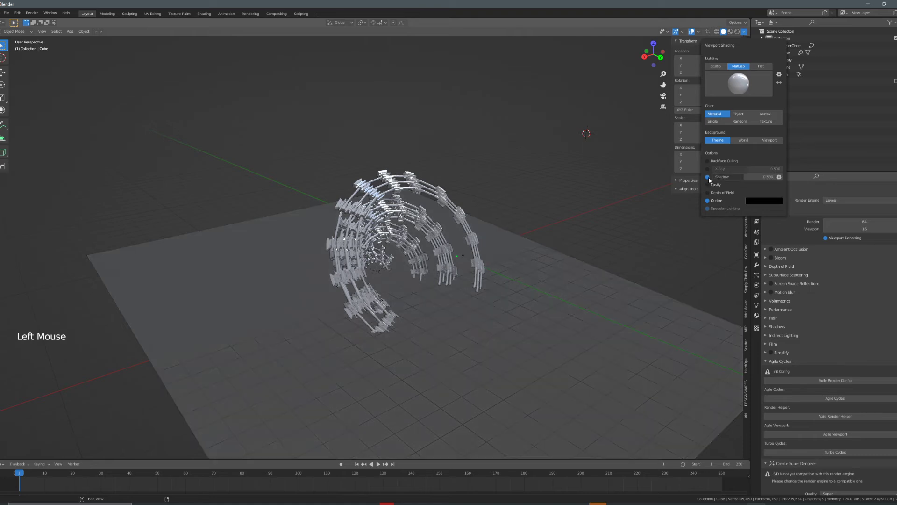
drag(751, 178, 779, 178)
middle_drag(523, 158, 553, 160)
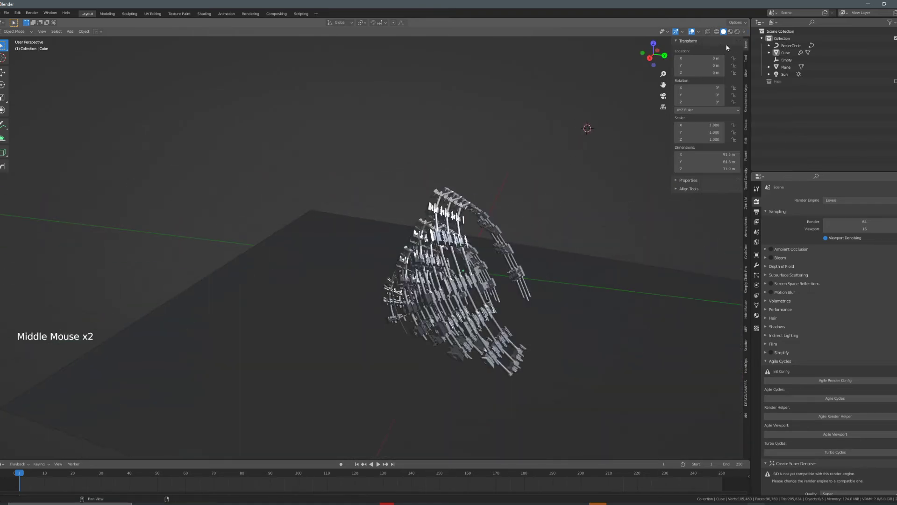
click(744, 32)
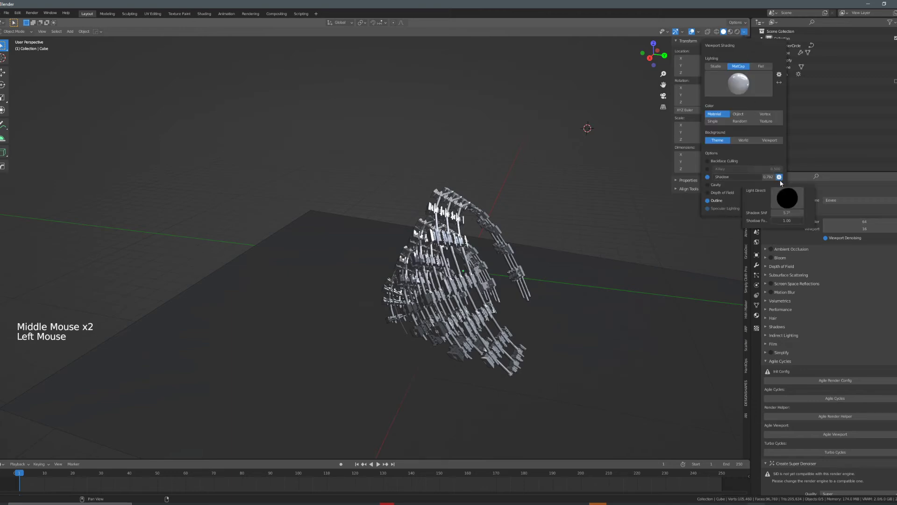
mouse_move(781, 215)
mouse_down()
mouse_move(789, 237)
mouse_move(819, 238)
mouse_up()
drag(787, 199, 802, 180)
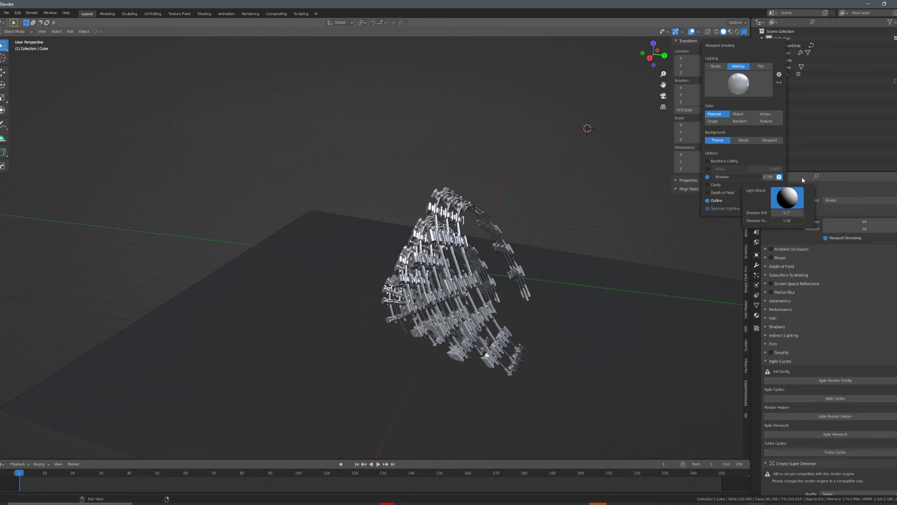
Change the viewport MatCap to the glossy orange sphere.
click(744, 80)
click(725, 151)
click(739, 84)
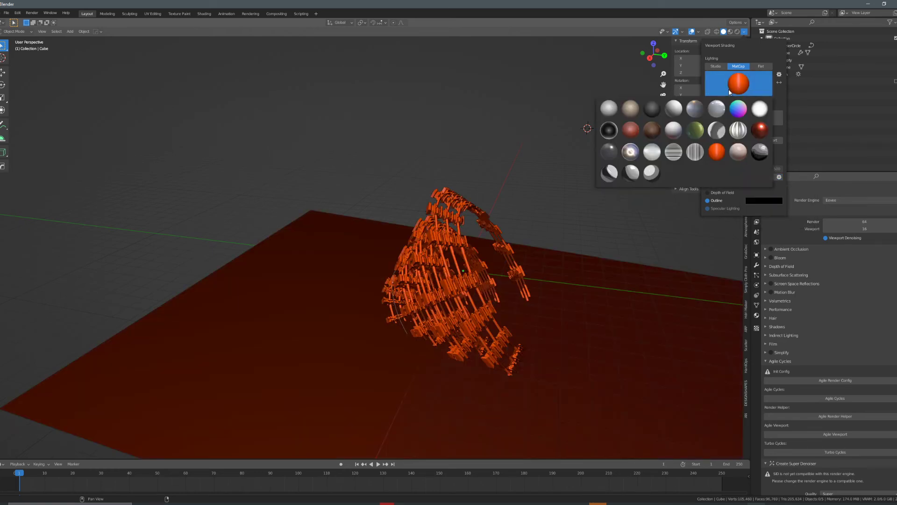
Select the ring structure and hide the viewport overlays to inspect it in the orange shading.
middle_drag(511, 163, 375, 160)
scroll(492, 162, up, 3)
key(a)
key(a)
scroll(503, 234, up, 4)
scroll(425, 162, down, 3)
right_click(425, 163)
middle_drag(374, 160, 382, 144)
click(693, 32)
middle_drag(523, 136, 659, 196)
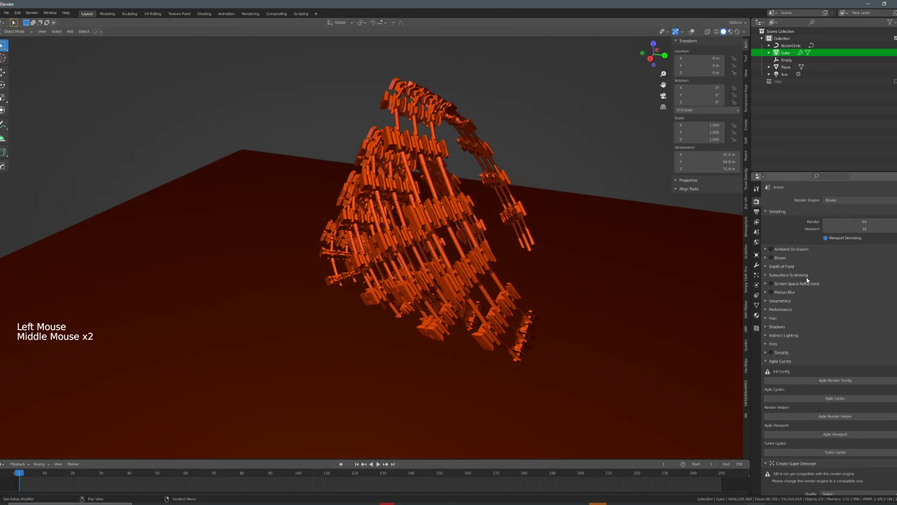
Bring up the ring structure's modifier stack and look over the modifiers that can be added.
click(758, 295)
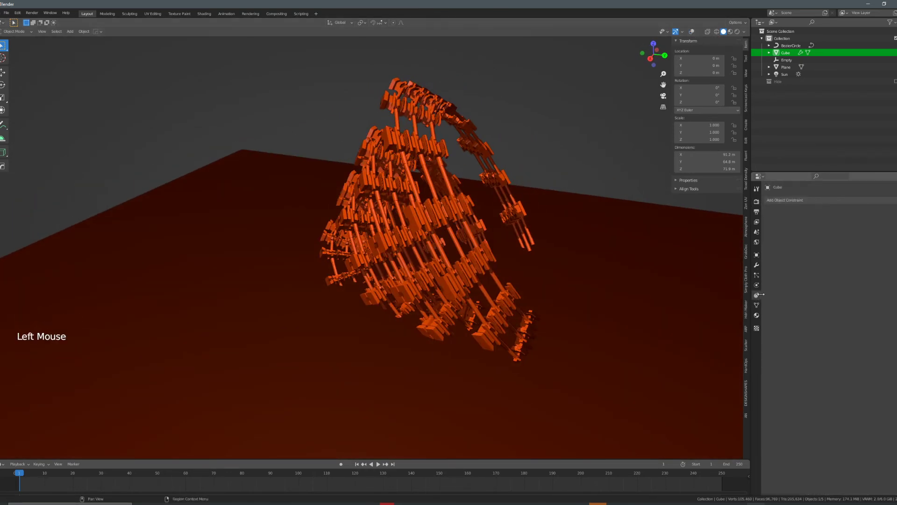
right_click(461, 214)
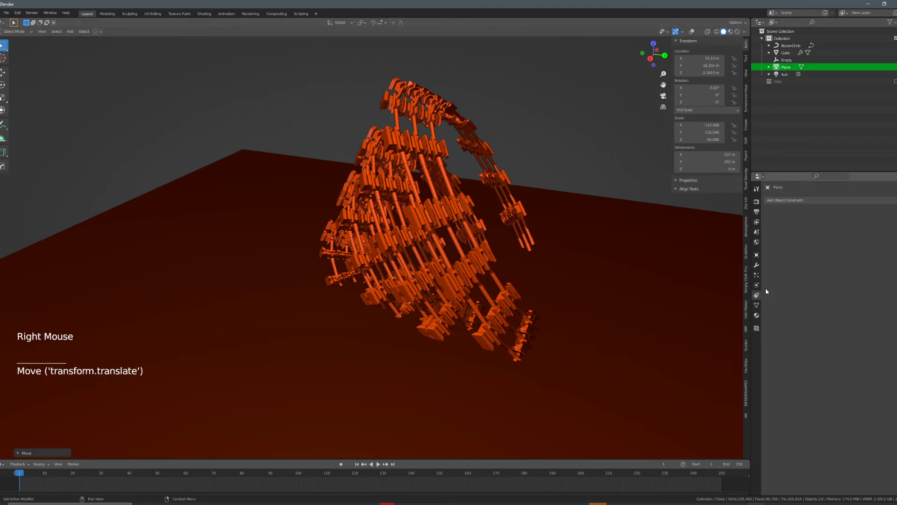
click(757, 265)
right_click(432, 125)
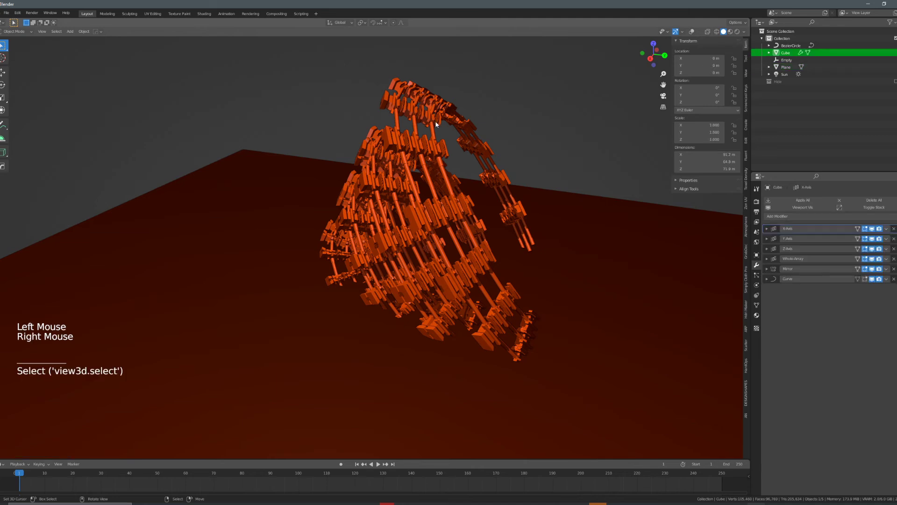
click(791, 216)
click(792, 216)
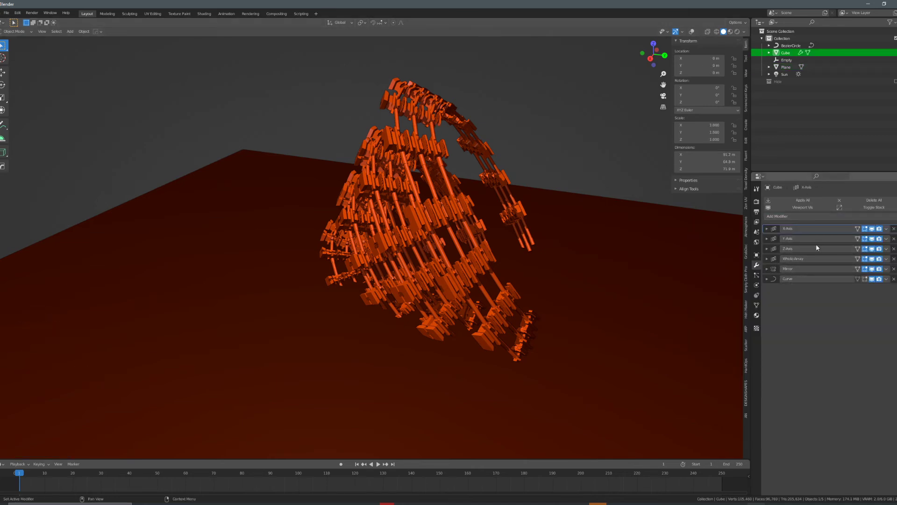
Try the Mirror modifier at the top of the ring structure's modifier stack.
drag(896, 249, 895, 227)
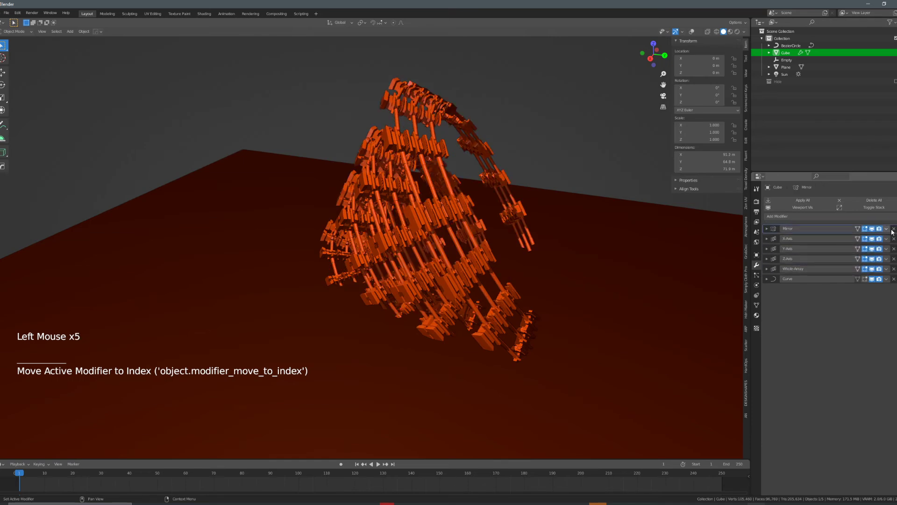
scroll(522, 234, down, 4)
scroll(521, 235, down, 2)
middle_drag(521, 235, 551, 229)
Try the Curve modifier directly above and directly below the Z-Axis array, checking the ring's shape in each position.
drag(895, 228, 894, 248)
middle_drag(472, 224, 479, 198)
scroll(457, 209, up, 4)
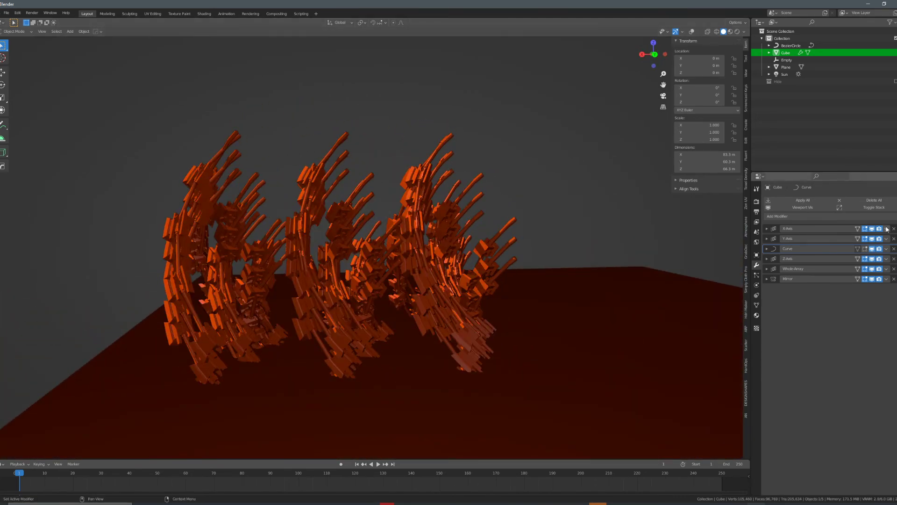
drag(894, 248, 894, 258)
middle_drag(507, 240, 672, 248)
scroll(499, 242, down, 2)
mouse_move(498, 242)
middle_down()
mouse_move(545, 245)
mouse_move(513, 245)
middle_up()
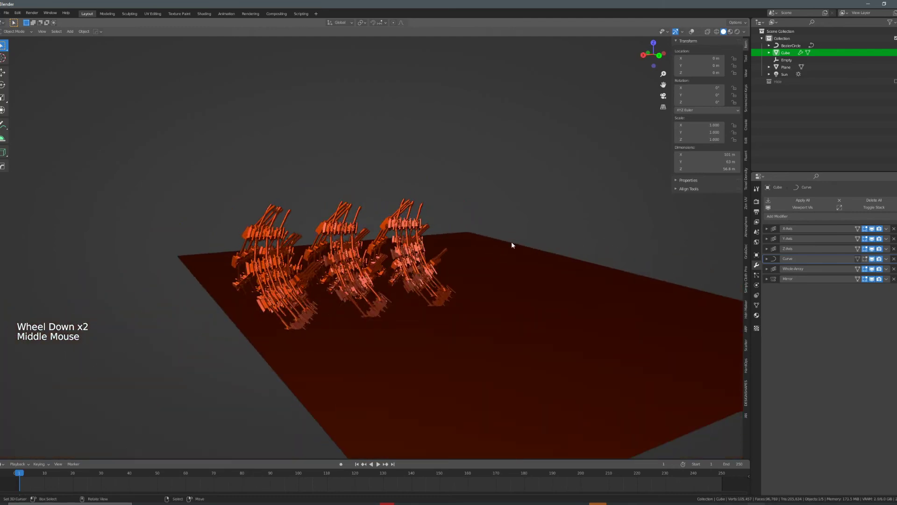
scroll(512, 244, up, 3)
Move the Curve modifier below the Whole-Array modifier, directly above Mirror.
drag(894, 258, 894, 269)
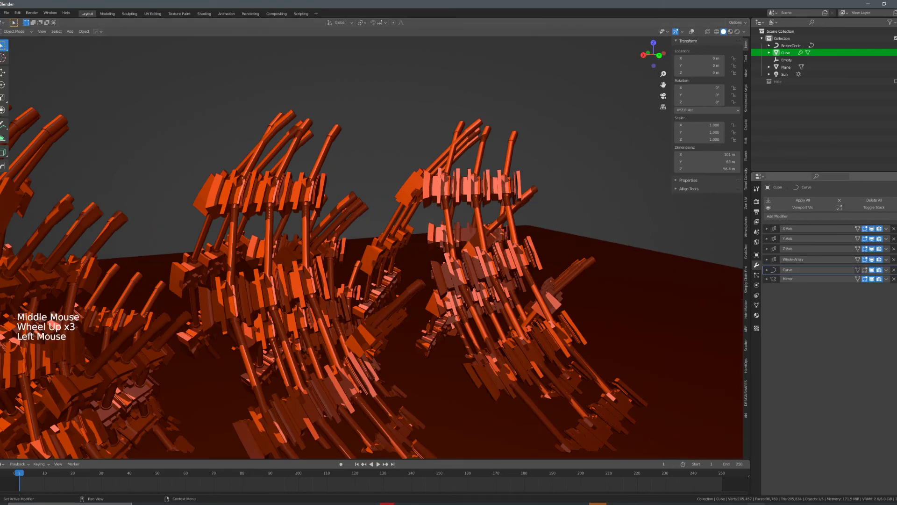
middle_drag(485, 281, 473, 285)
scroll(517, 279, down, 3)
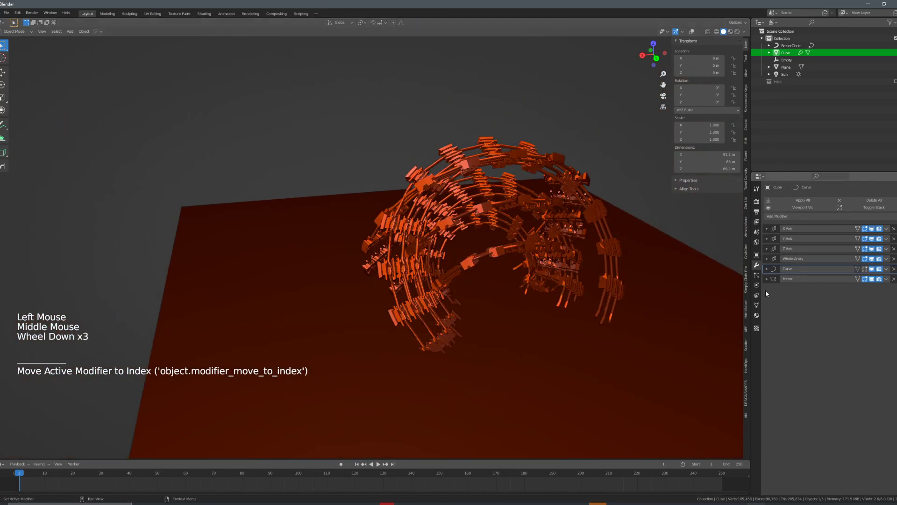
shift+middle_drag(672, 260, 638, 260)
Add a Wireframe modifier to the ring structure and move it to the top of the modifier stack.
click(800, 215)
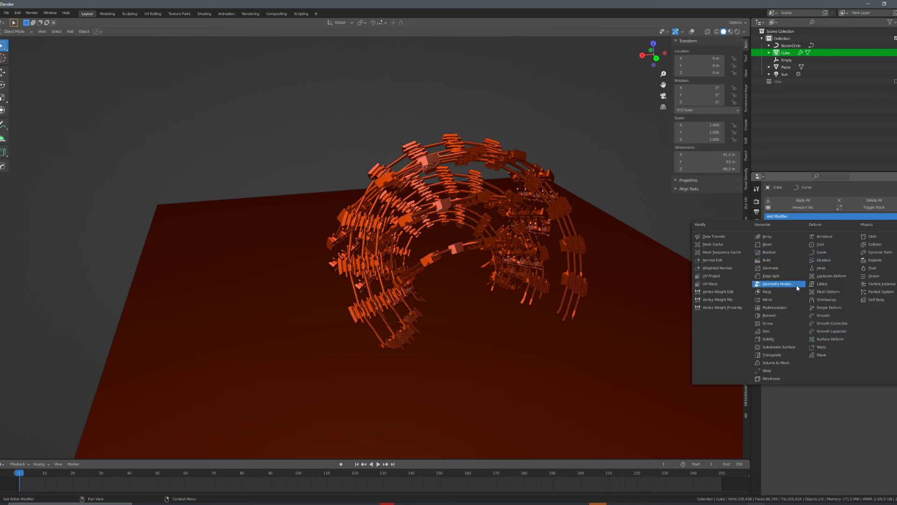
click(783, 378)
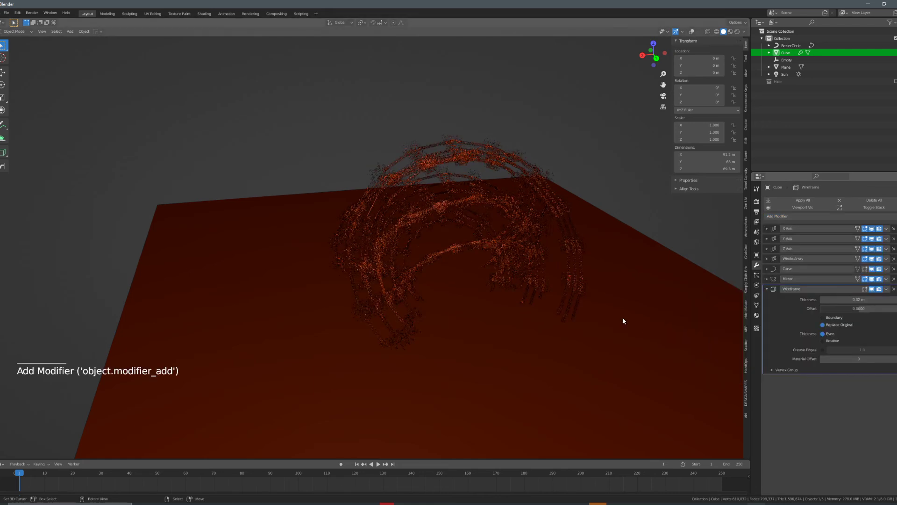
scroll(499, 268, up, 2)
scroll(499, 268, up, 2)
scroll(499, 268, down, 1)
scroll(500, 268, up, 5)
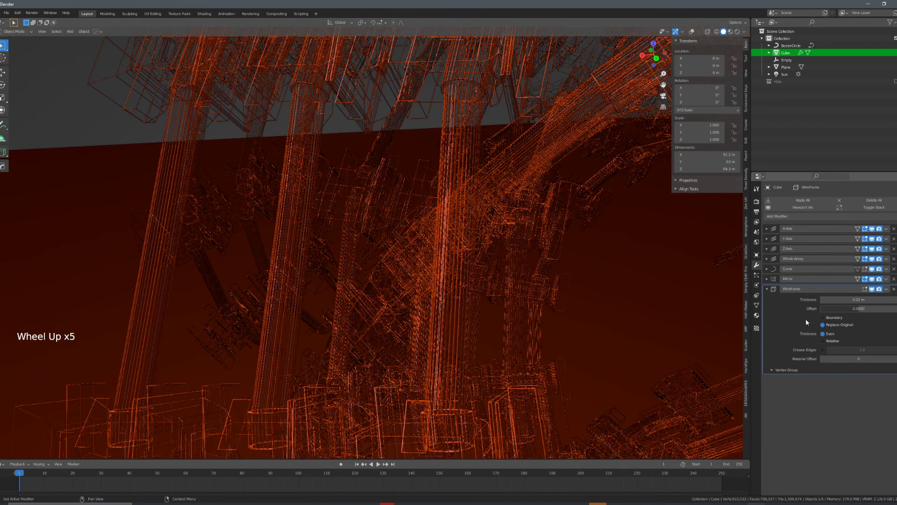
scroll(599, 276, down, 2)
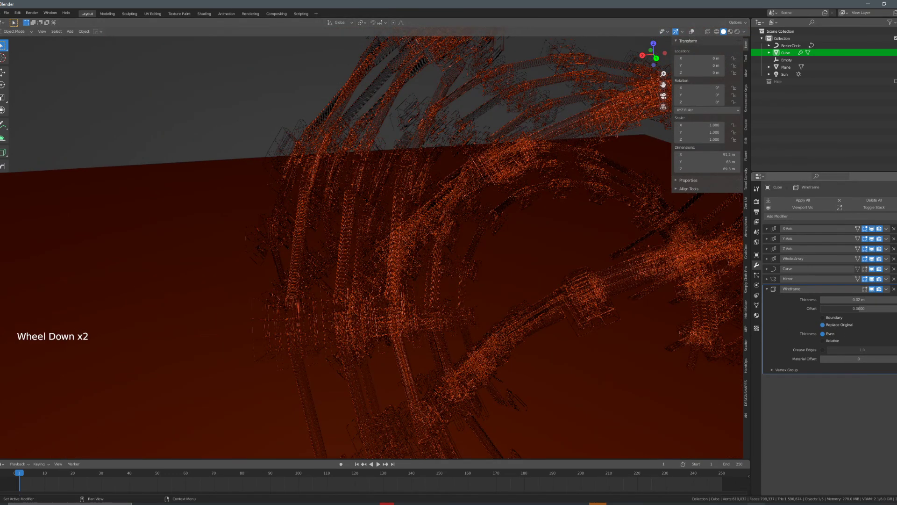
drag(895, 289, 896, 211)
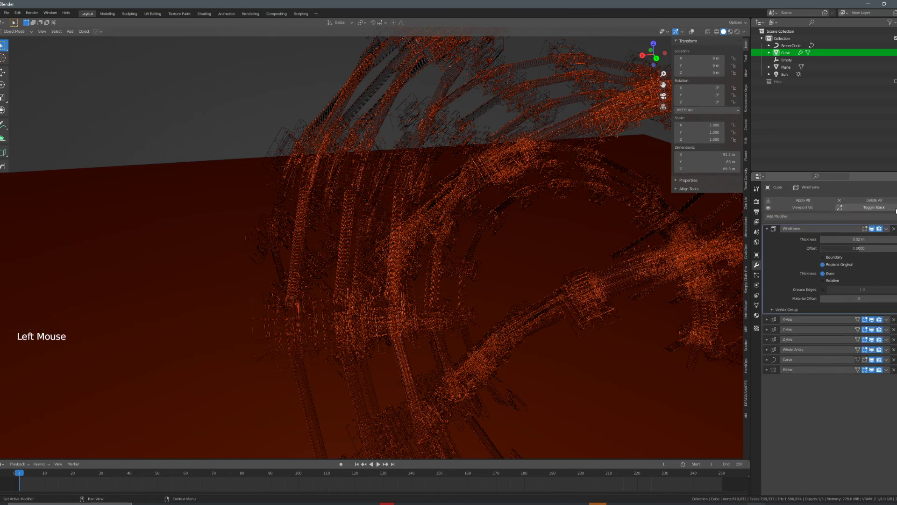
scroll(560, 251, down, 3)
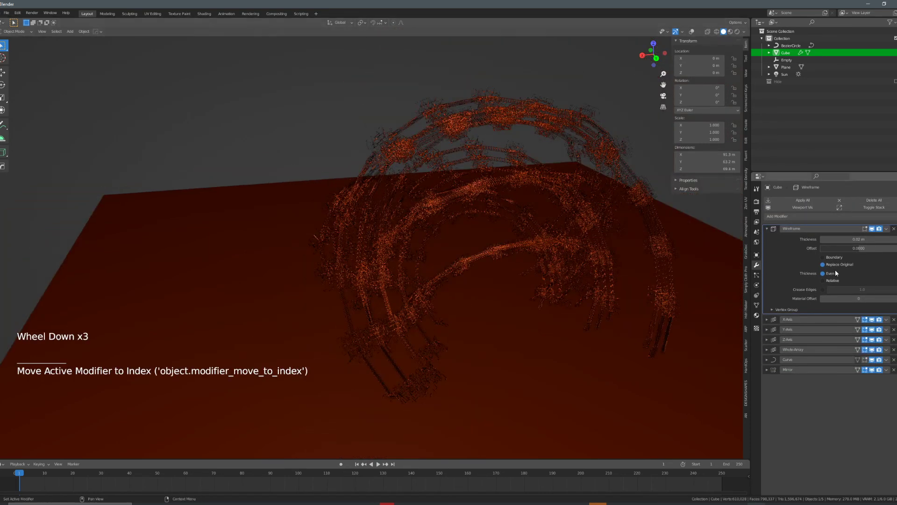
Turn off the Wireframe modifier's Replace Original option and enable Relative thickness, leaving Boundary off.
click(826, 259)
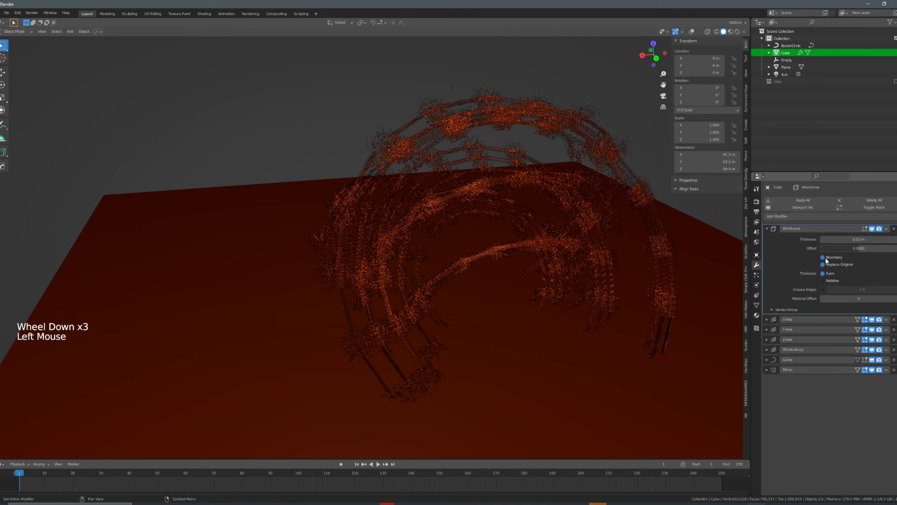
click(824, 265)
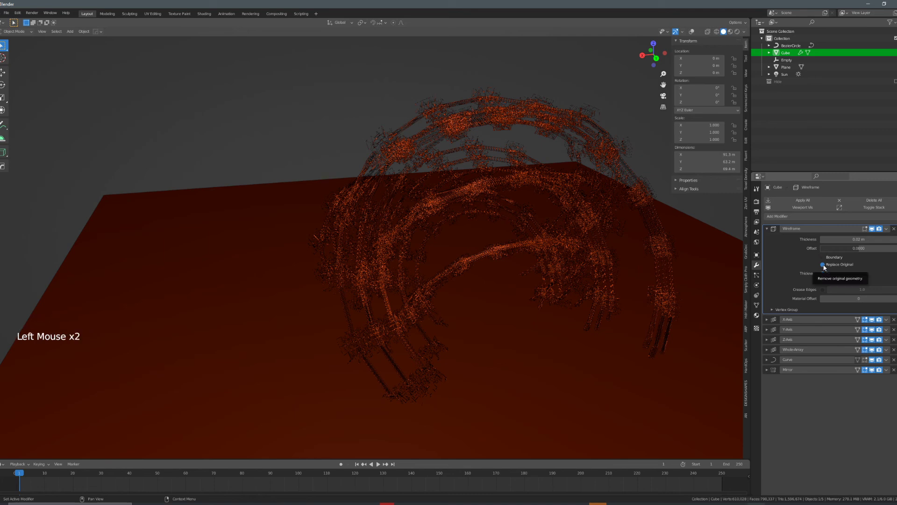
click(823, 264)
scroll(458, 249, up, 6)
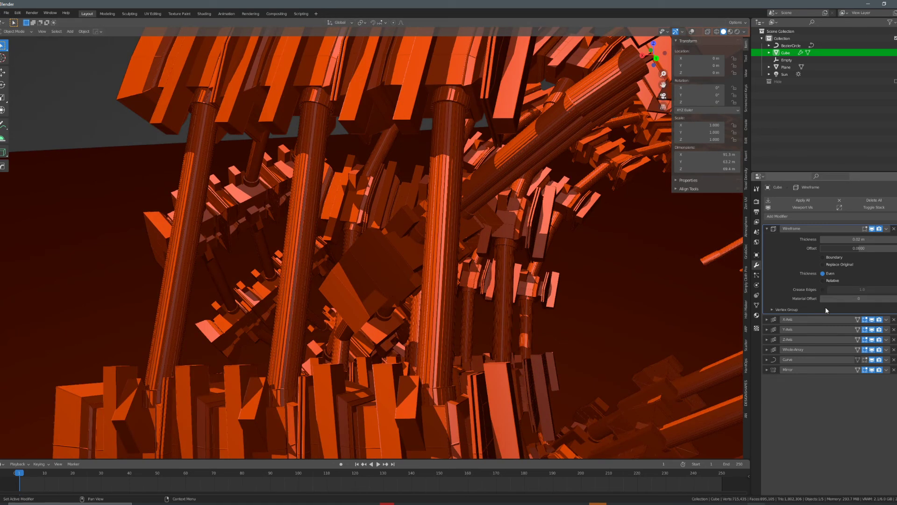
click(823, 280)
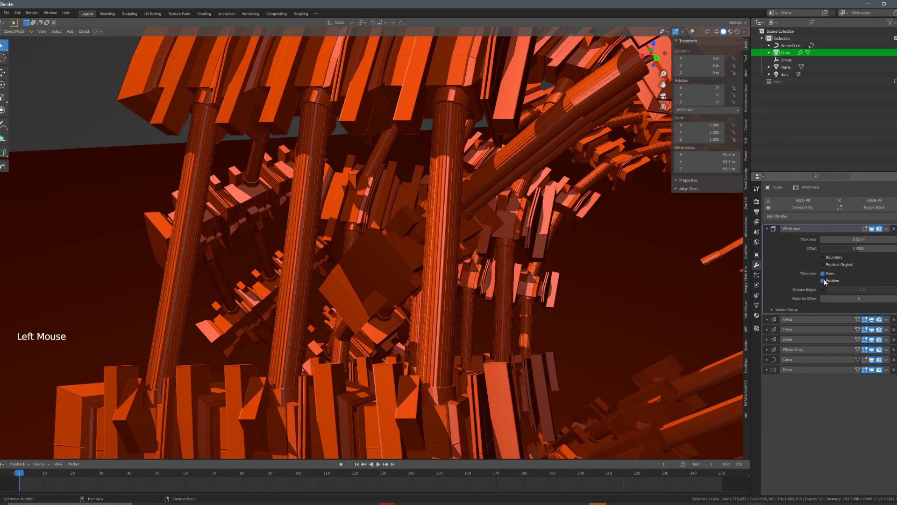
Set the Wireframe modifier's thickness to 1 m.
click(853, 239)
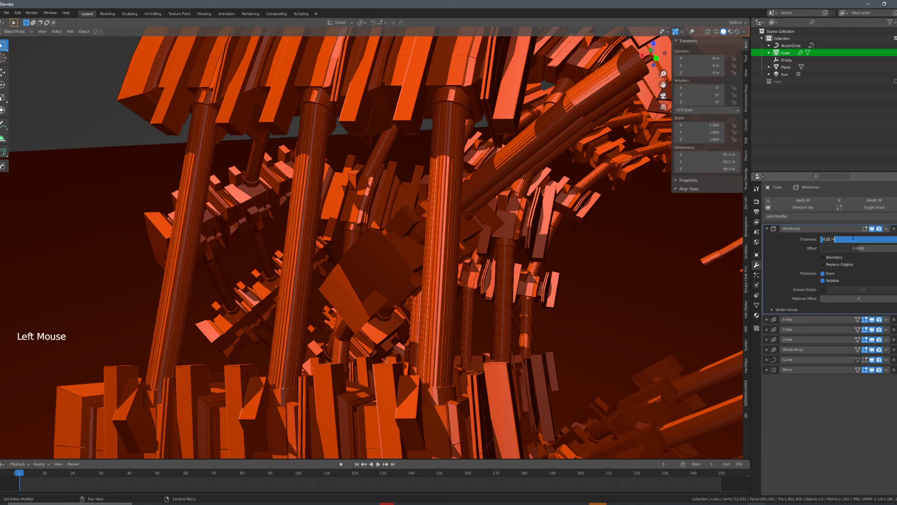
text(1)
key(Return)
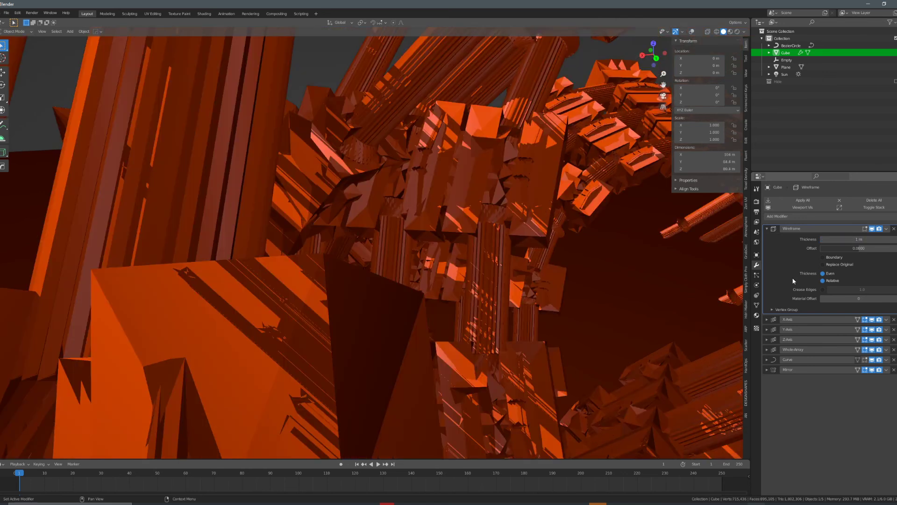
scroll(606, 278, down, 4)
scroll(587, 270, down, 2)
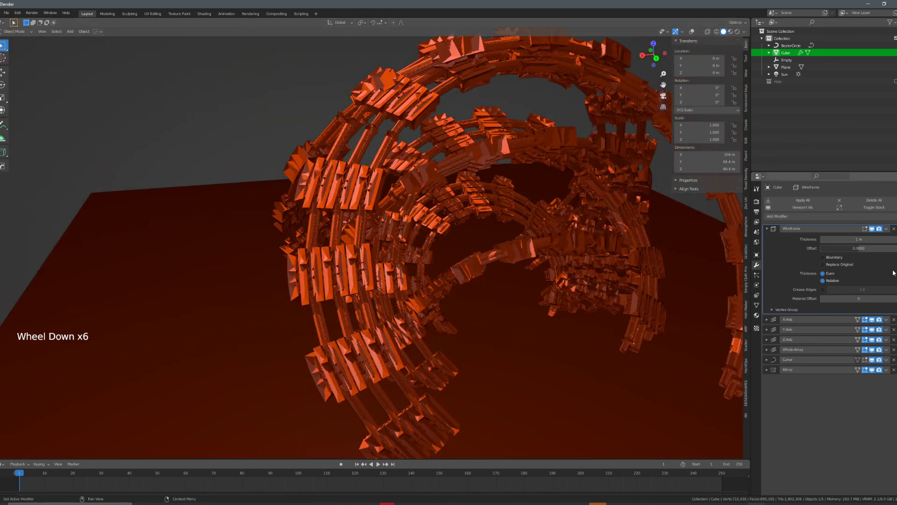
Enable the Wireframe modifier's Boundary option and set its offset to 0.5.
click(823, 257)
click(864, 247)
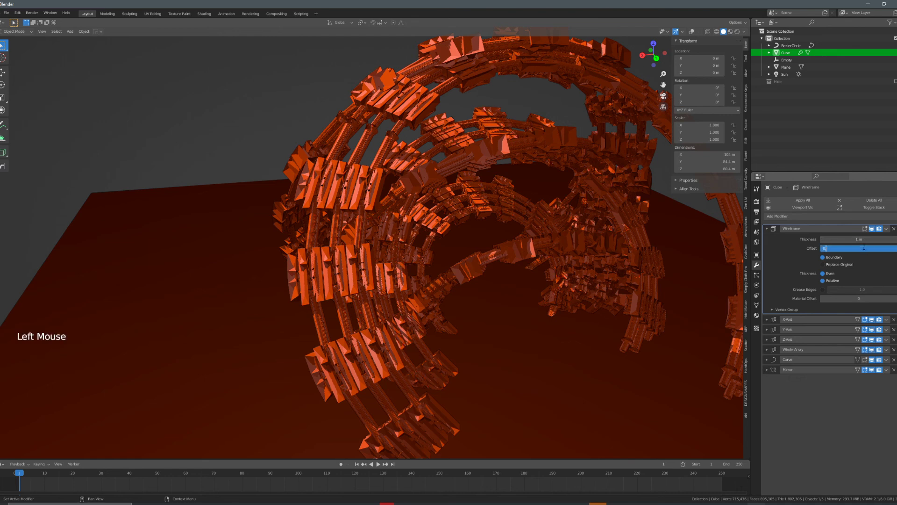
key(Return)
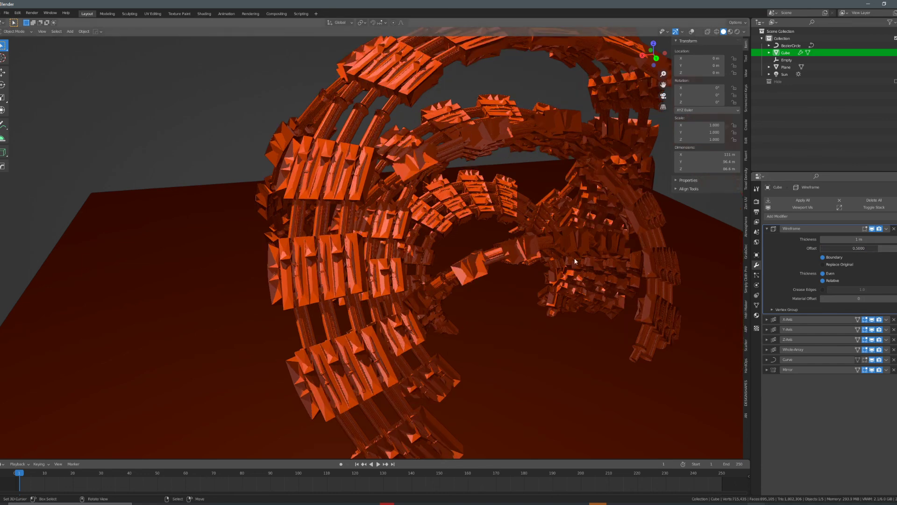
Set the Wireframe modifier's thickness to 0.5 m.
scroll(573, 239, down, 1)
click(864, 240)
text(0)
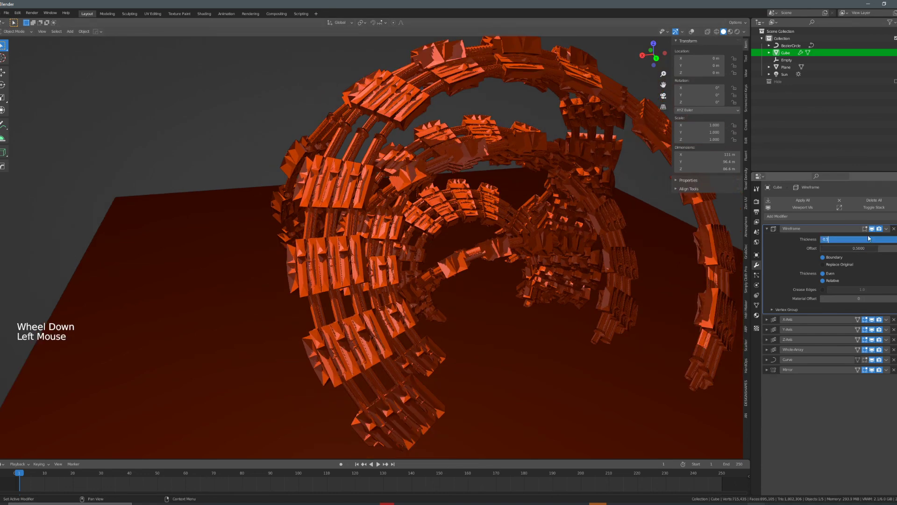
text(.5)
key(Return)
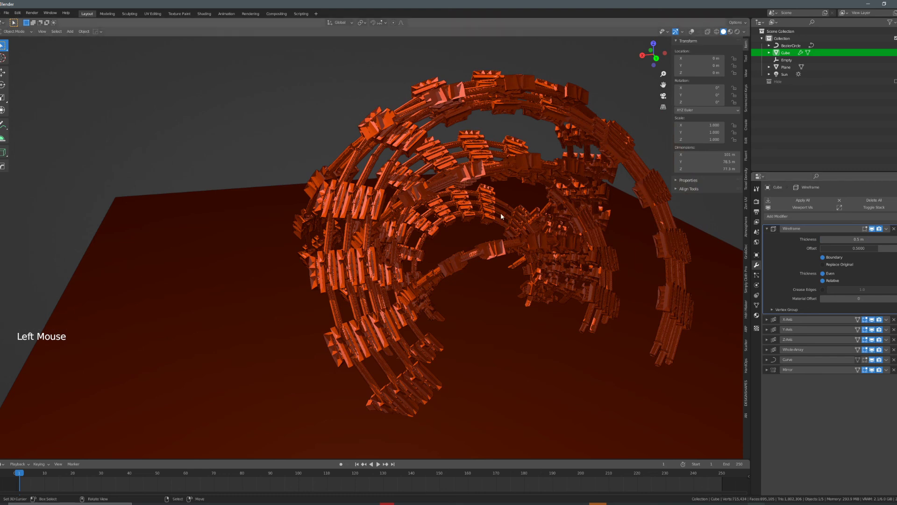
Reduce the Wireframe modifier's thickness to 0.2 m and inspect the ring structure's panels and struts up close.
middle_drag(501, 216, 538, 196)
click(859, 239)
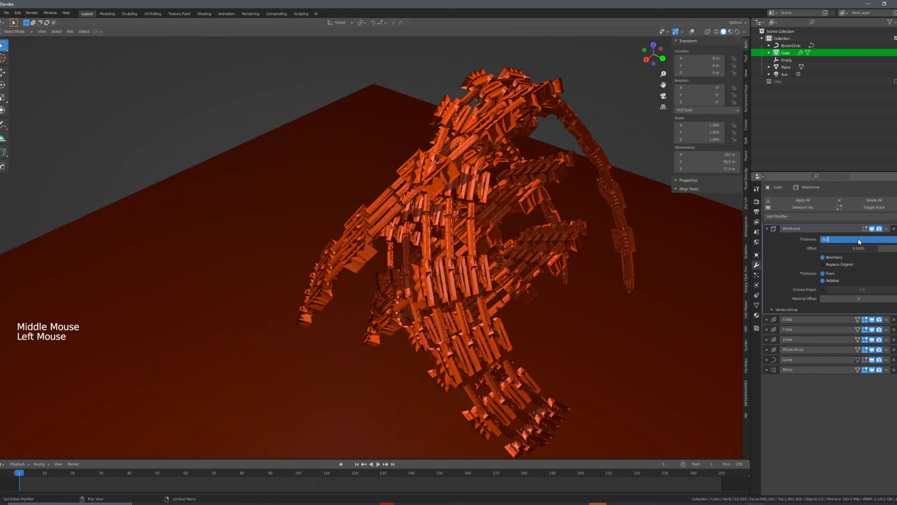
key(Return)
scroll(556, 245, up, 7)
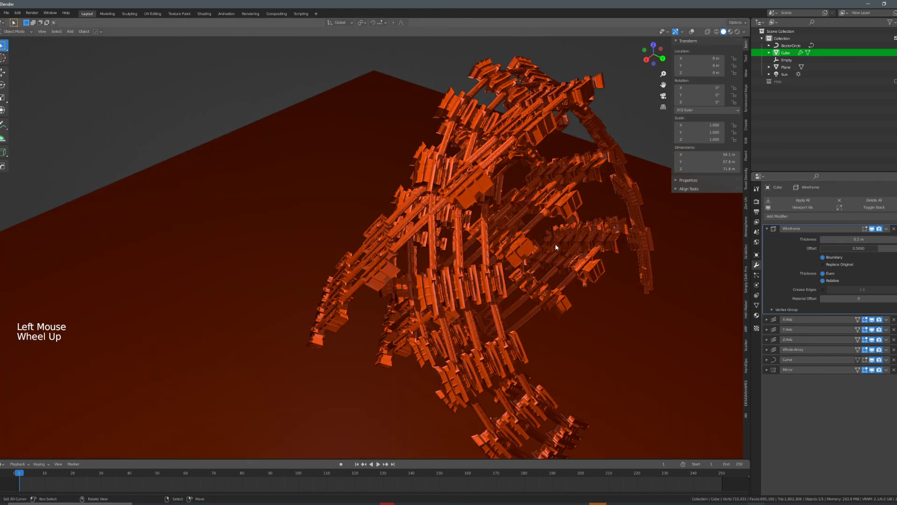
middle_drag(555, 250, 557, 229)
scroll(511, 219, down, 3)
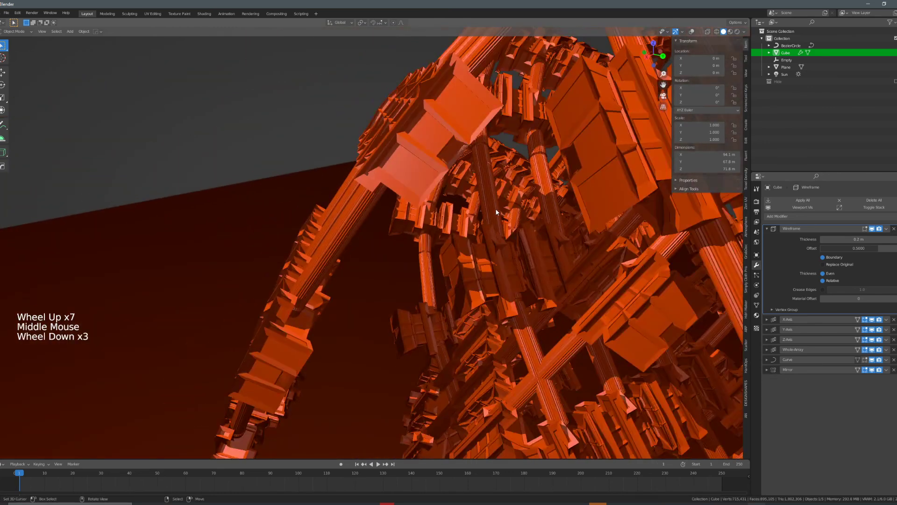
middle_drag(472, 188, 504, 201)
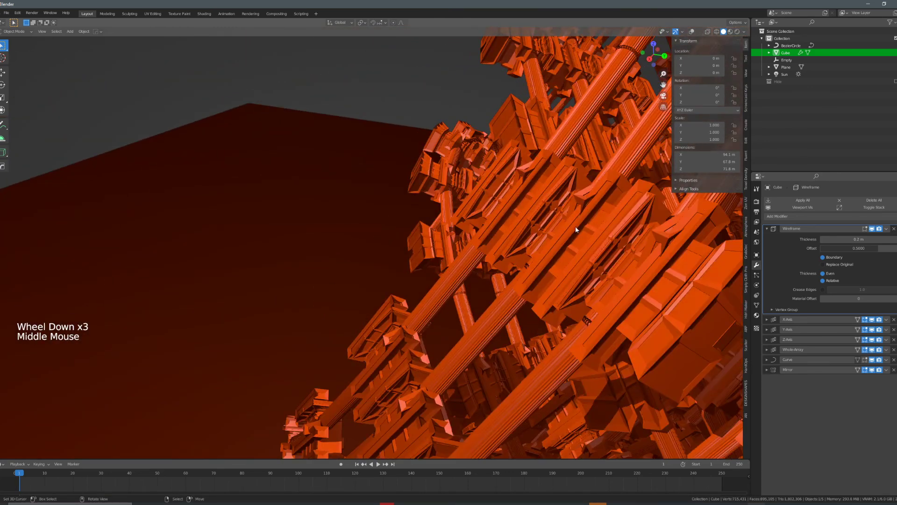
Move the Wireframe modifier to the end of the modifier stack, below Mirror, and inspect the whole structure.
scroll(627, 250, down, 3)
drag(863, 229, 866, 379)
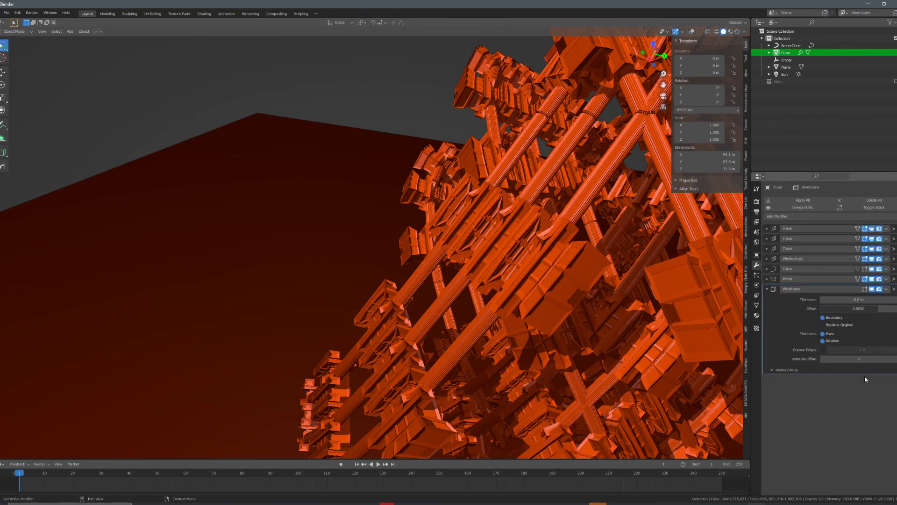
scroll(524, 280, down, 2)
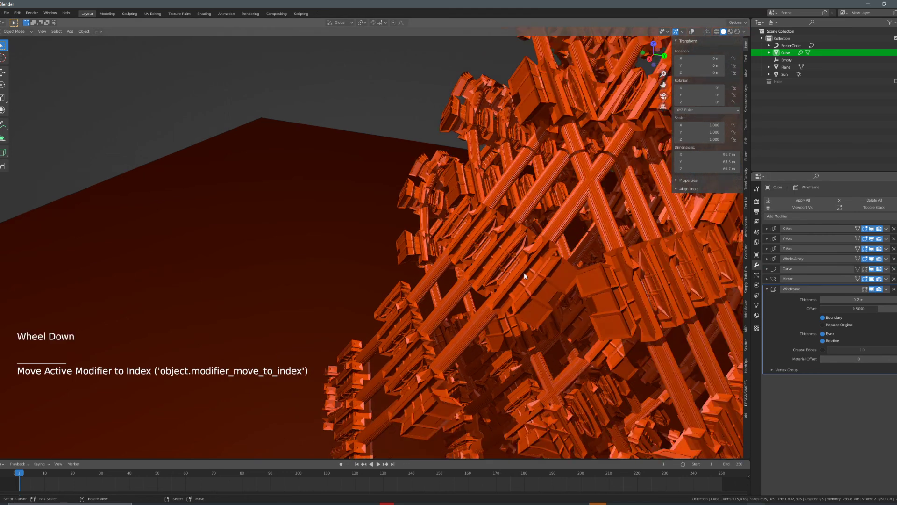
middle_drag(524, 280, 453, 264)
Remove the Wireframe modifier from the ring structure.
click(798, 219)
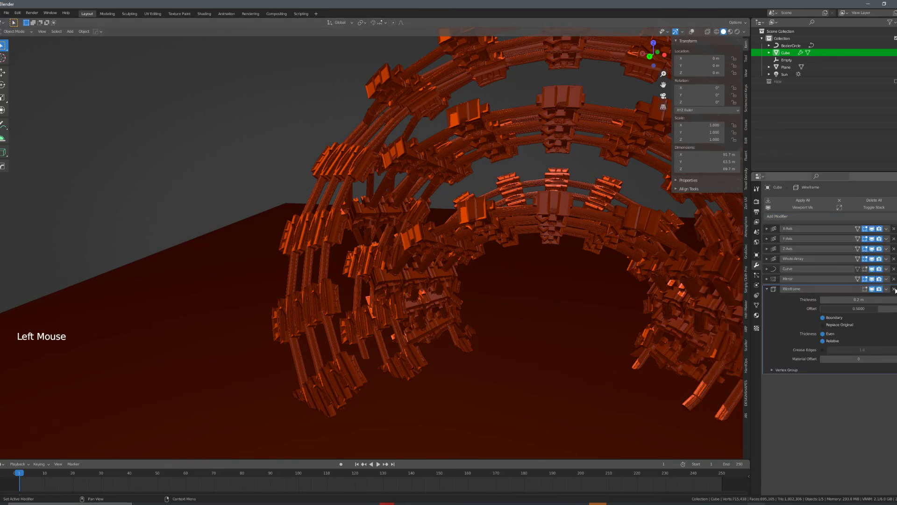
click(894, 289)
shift+middle_drag(545, 257, 472, 276)
scroll(421, 268, down, 1)
mouse_move(472, 276)
shift+middle_down()
mouse_move(492, 273)
mouse_move(470, 276)
shift+middle_up()
scroll(482, 273, down, 2)
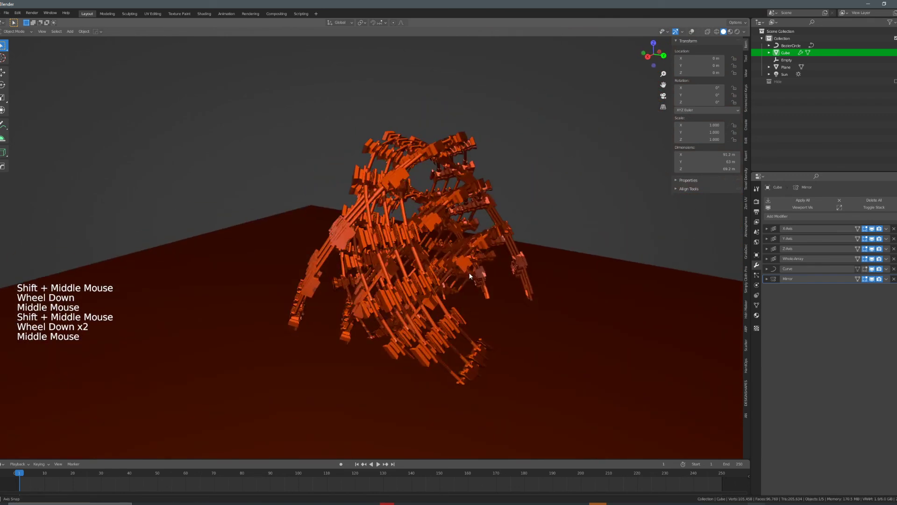